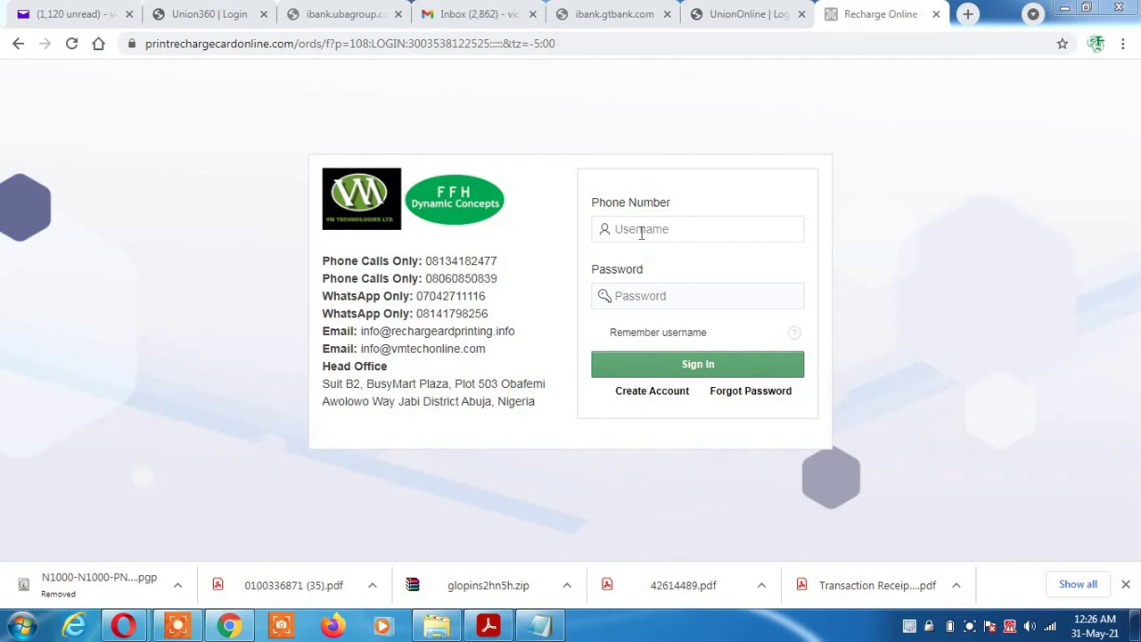
Enter the account phone number and password on the sign-in form, then follow Forgot Password
click(641, 233)
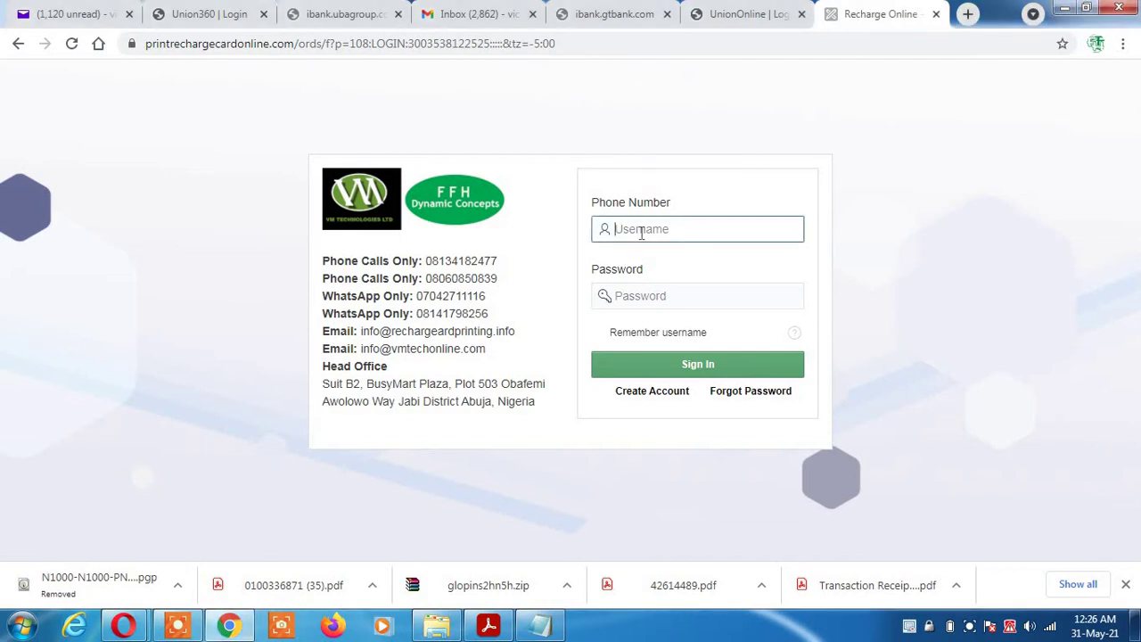
click(654, 304)
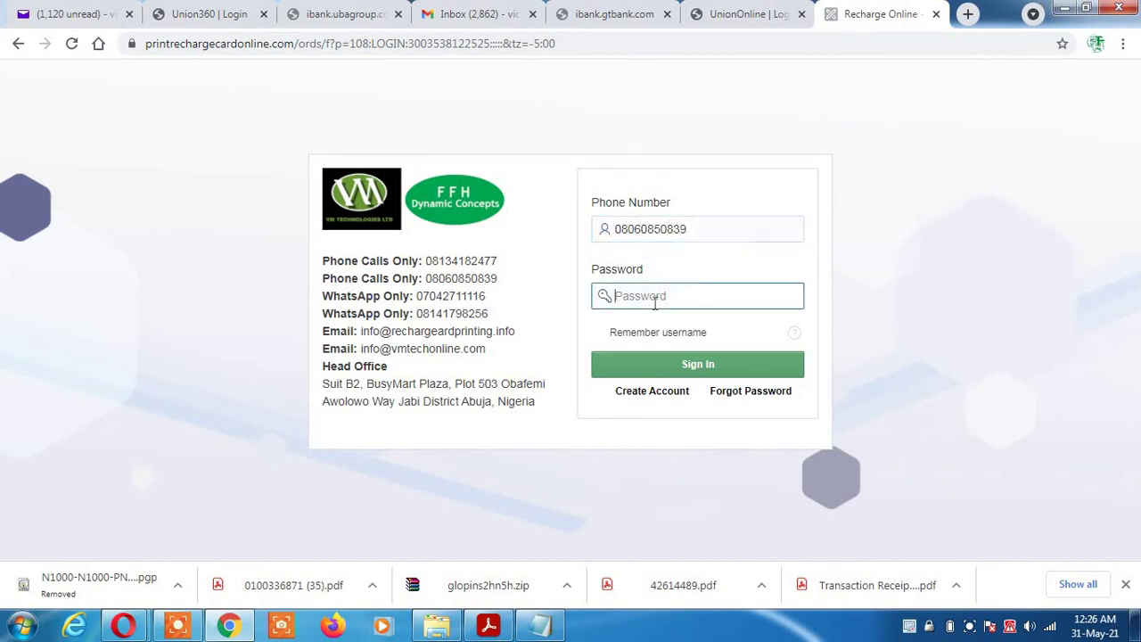
text(******)
click(763, 394)
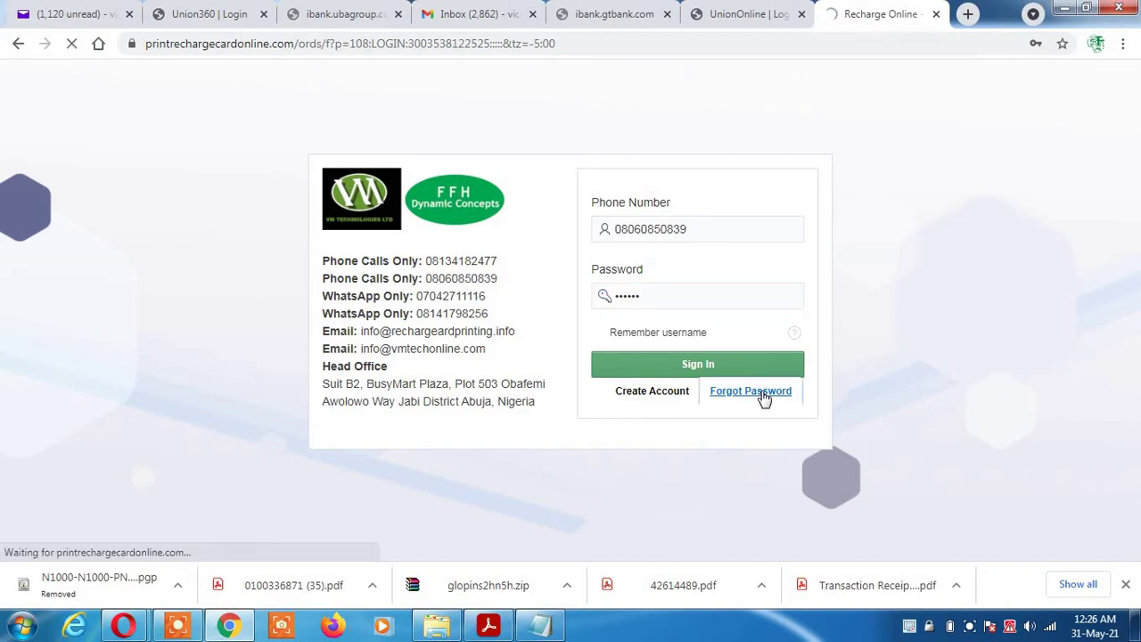
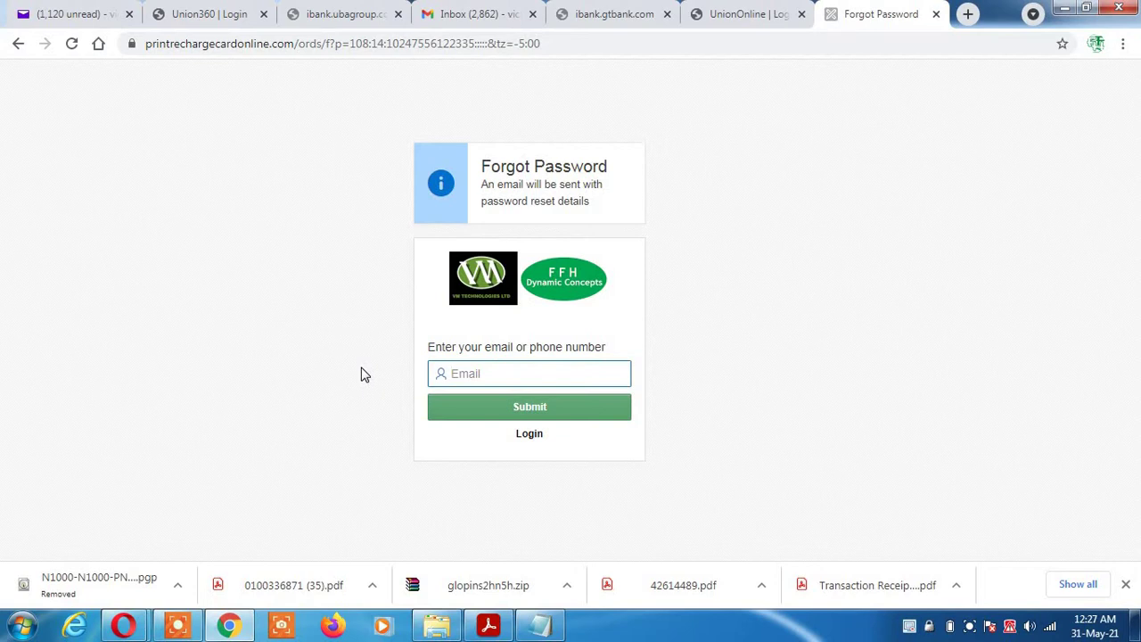
Sign in with the account phone number and password to reach the My Account dashboard
click(535, 439)
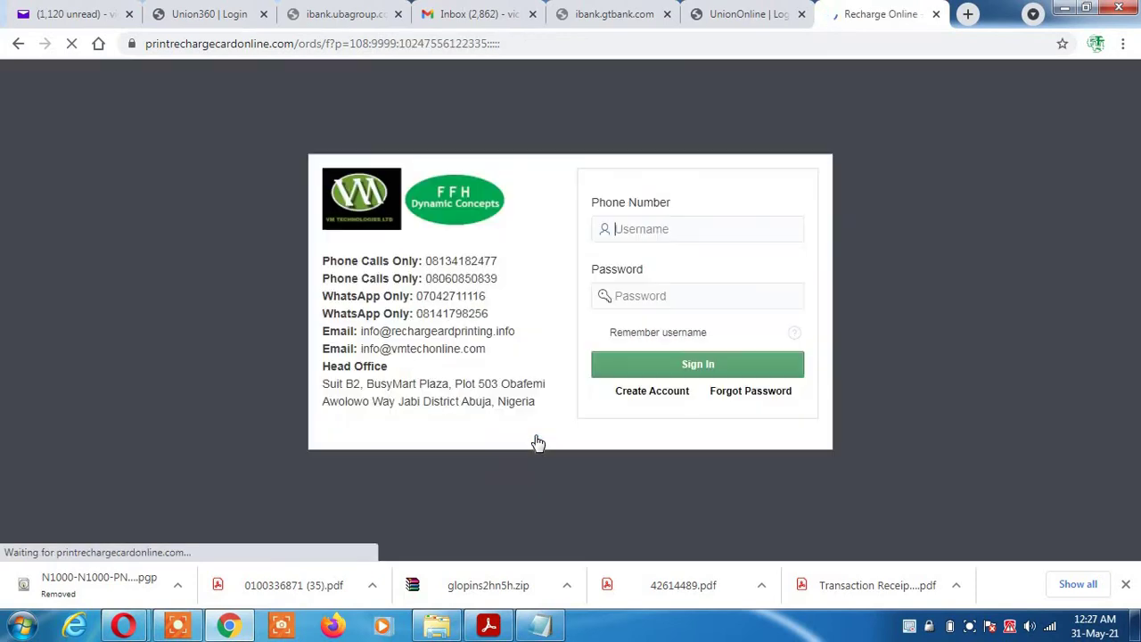
click(641, 227)
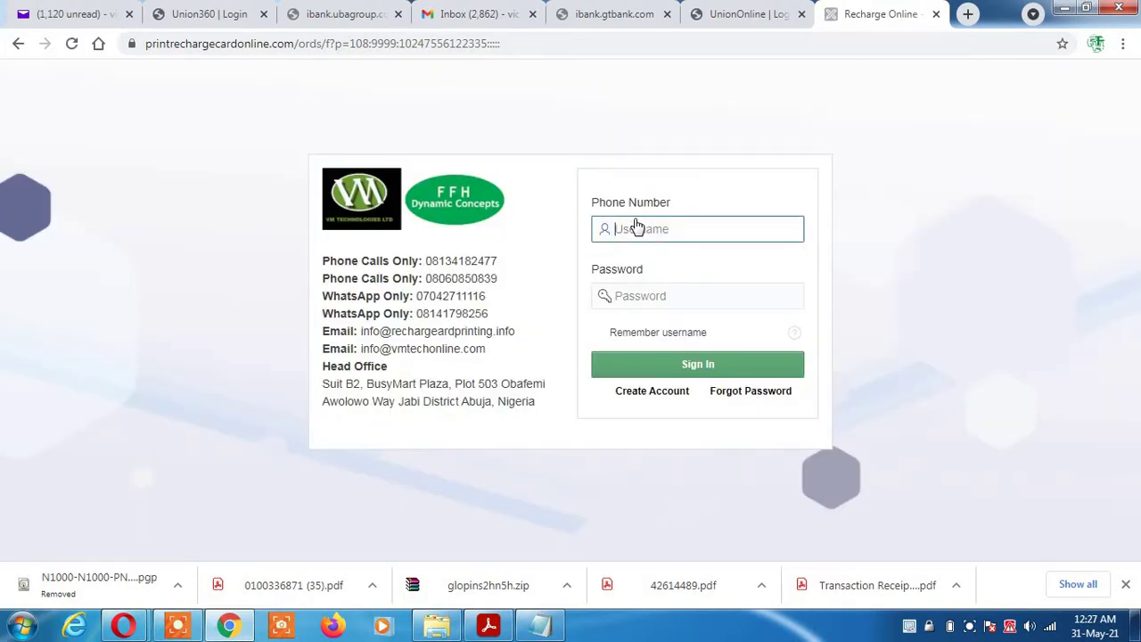
click(636, 298)
text(••)
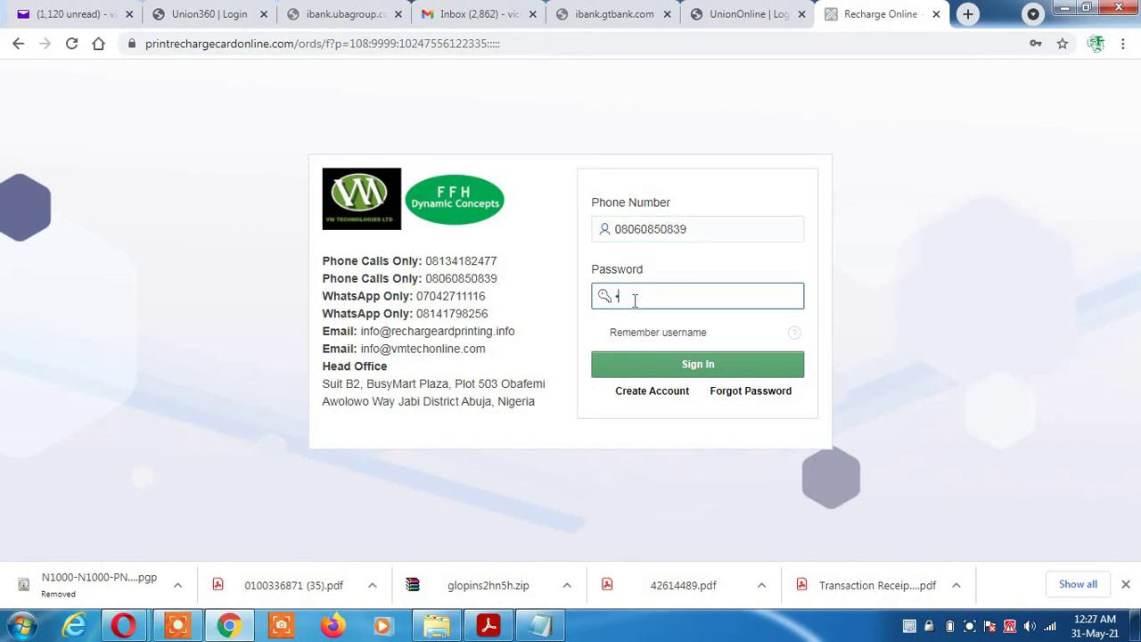
text(••••)
click(699, 366)
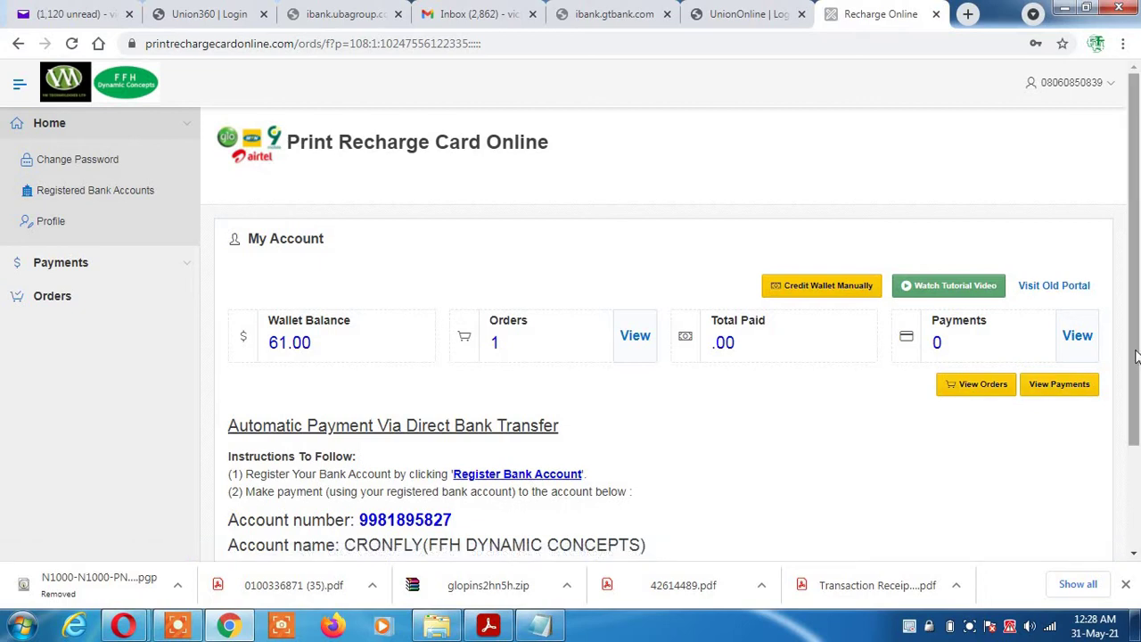
scroll(1136, 357, down, 2)
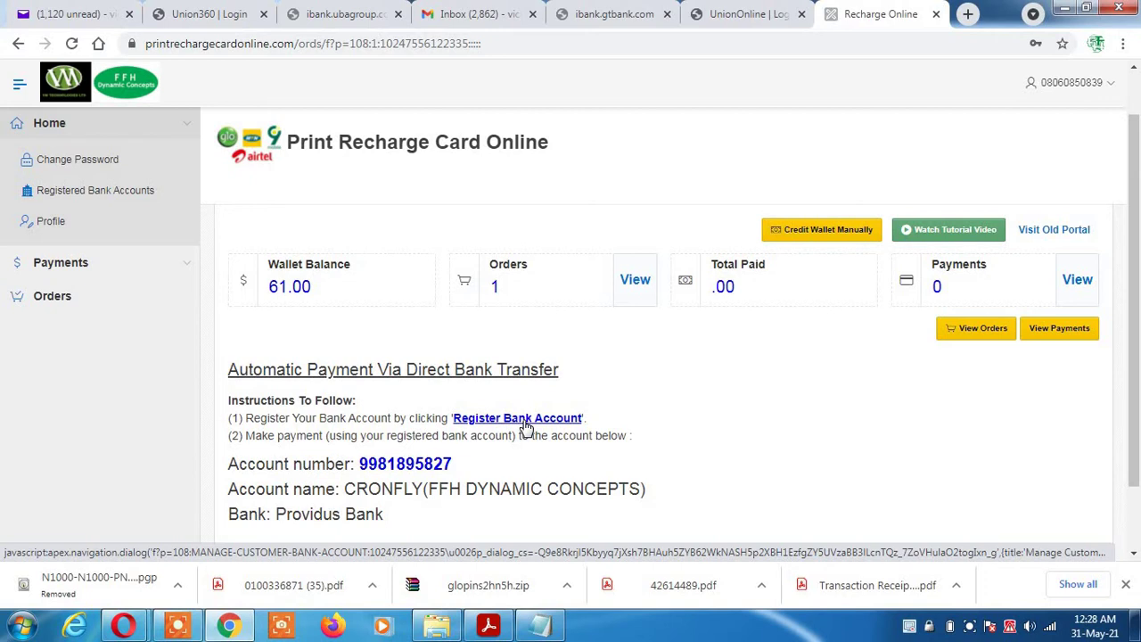
click(538, 425)
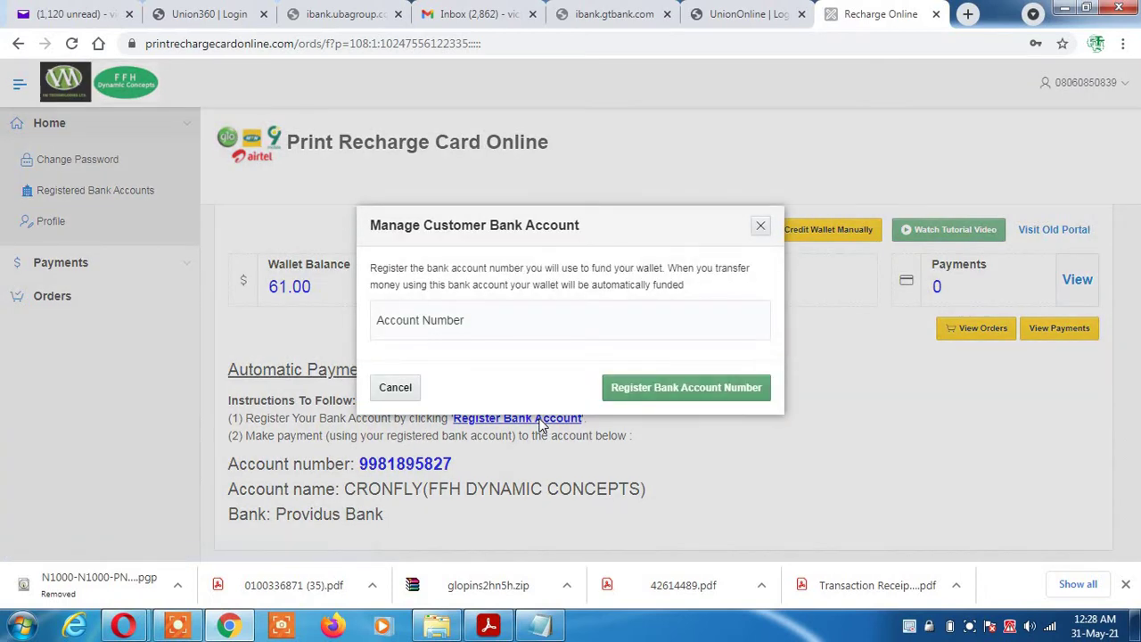
click(479, 326)
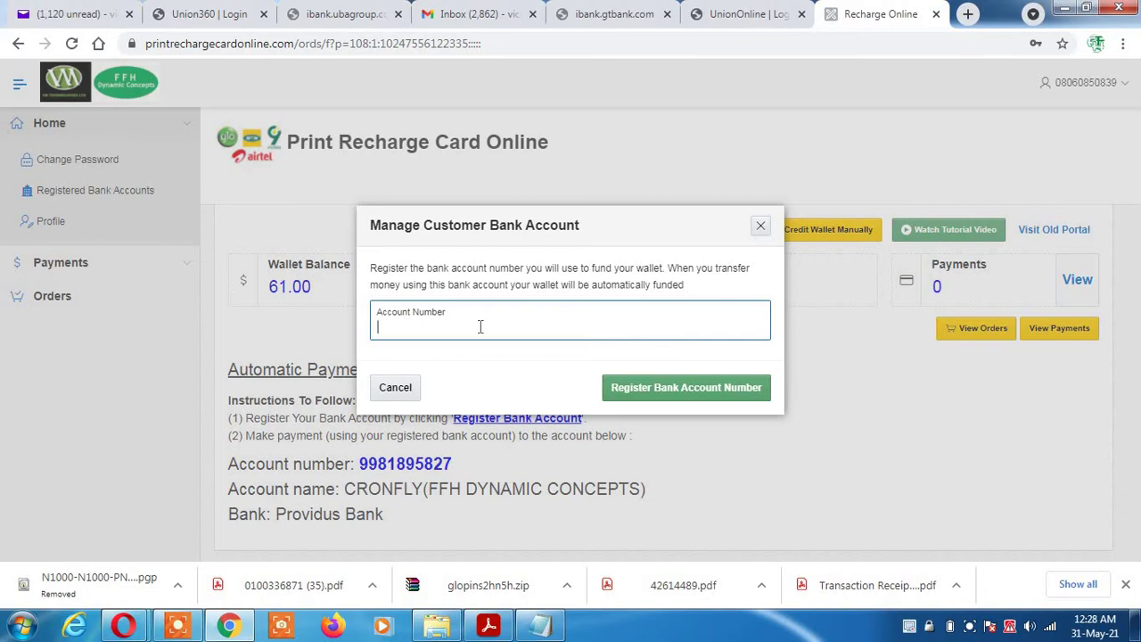
text(1234567890)
click(760, 230)
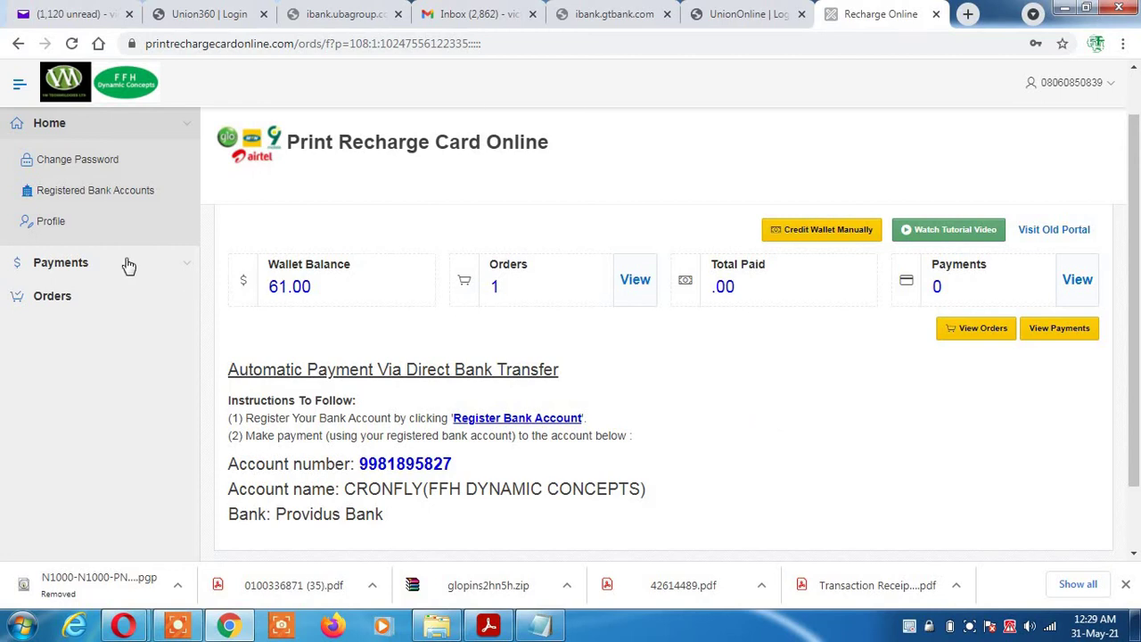
Open the Orders page from the left sidebar
click(55, 302)
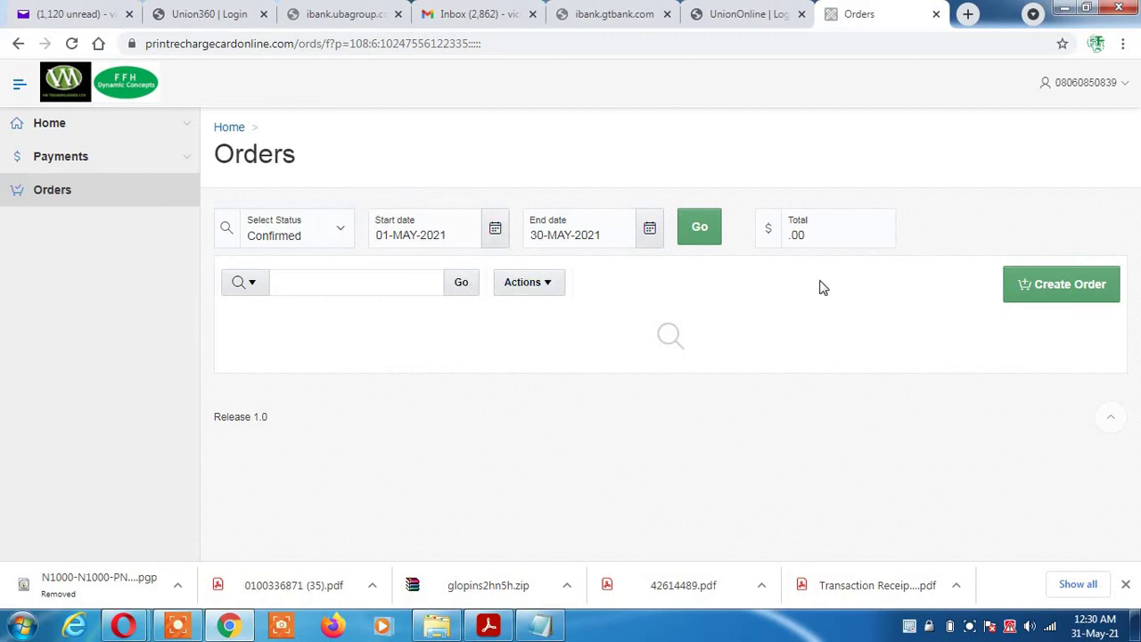
Create a new unconfirmed order dated 31-MAY-2021 with no products yet
click(1069, 295)
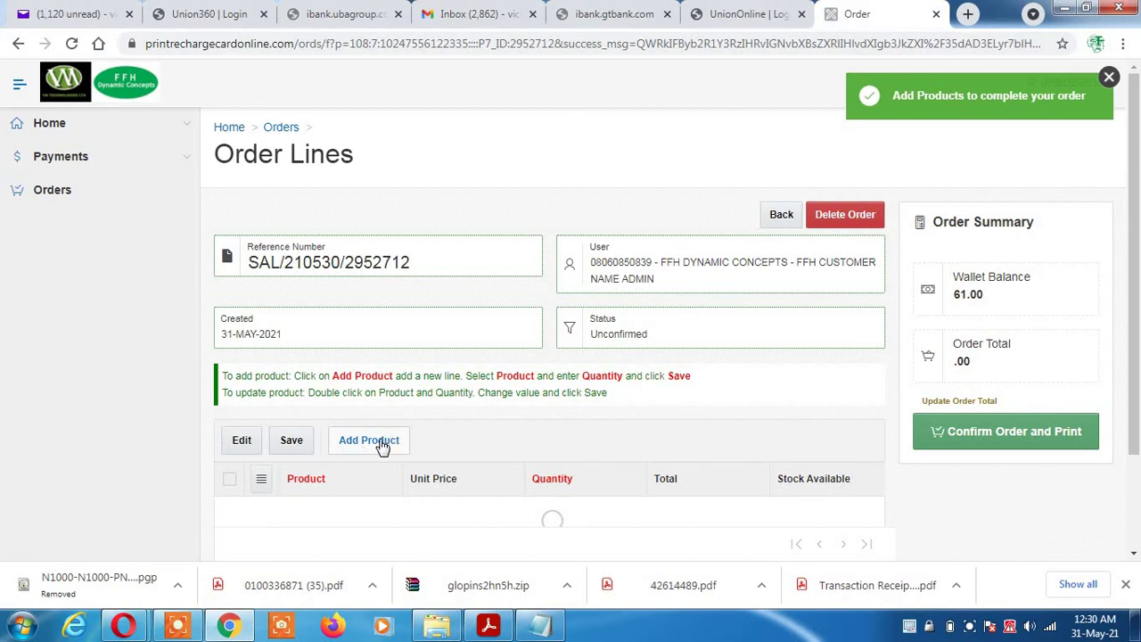
Add and save an order line of 10 × 9mobile 200 cards at 188.00 each
click(381, 442)
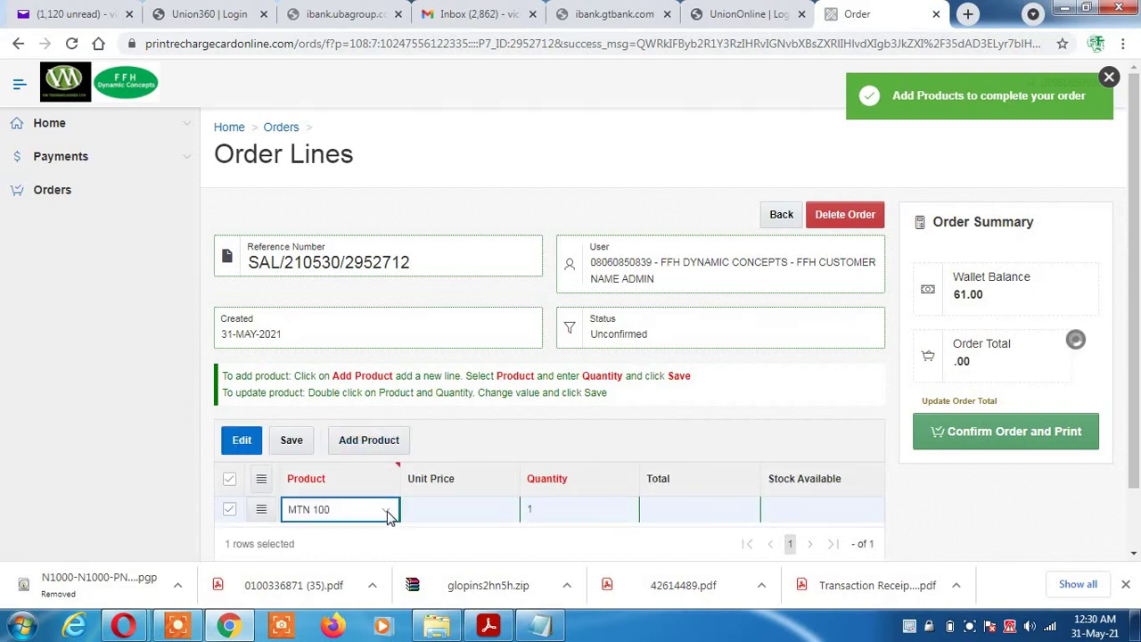
click(386, 513)
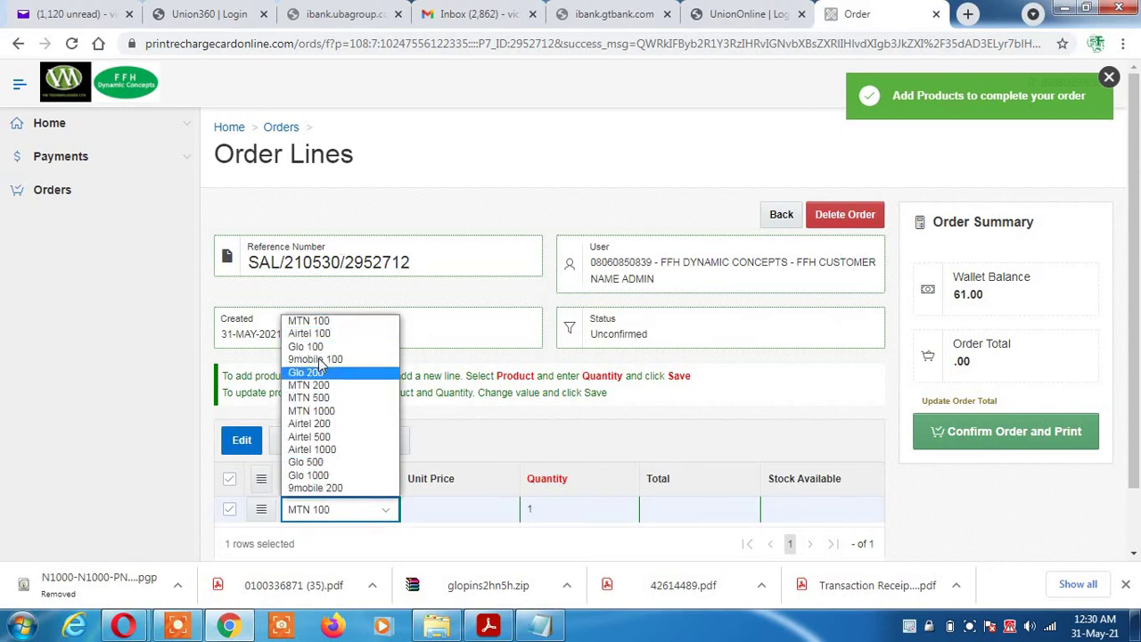
click(333, 488)
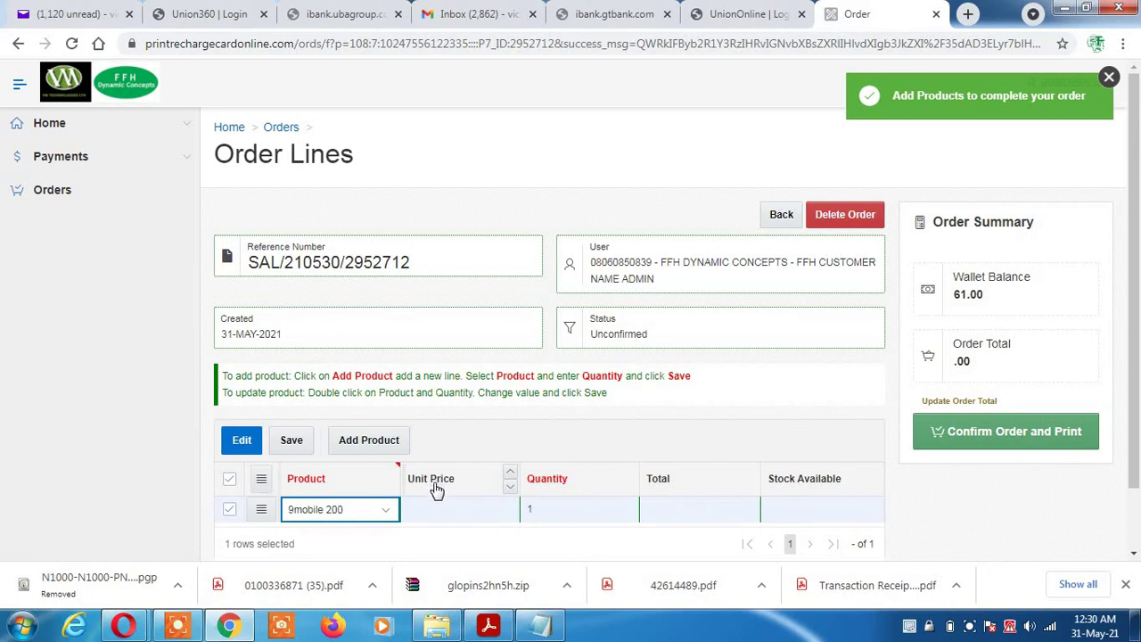
click(556, 509)
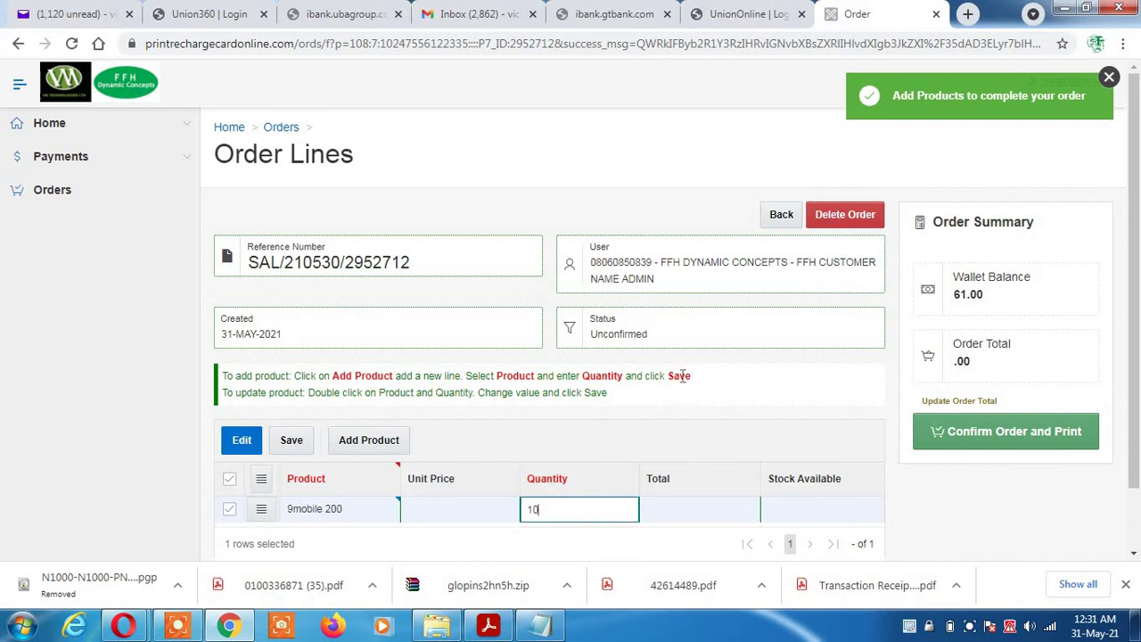
click(677, 436)
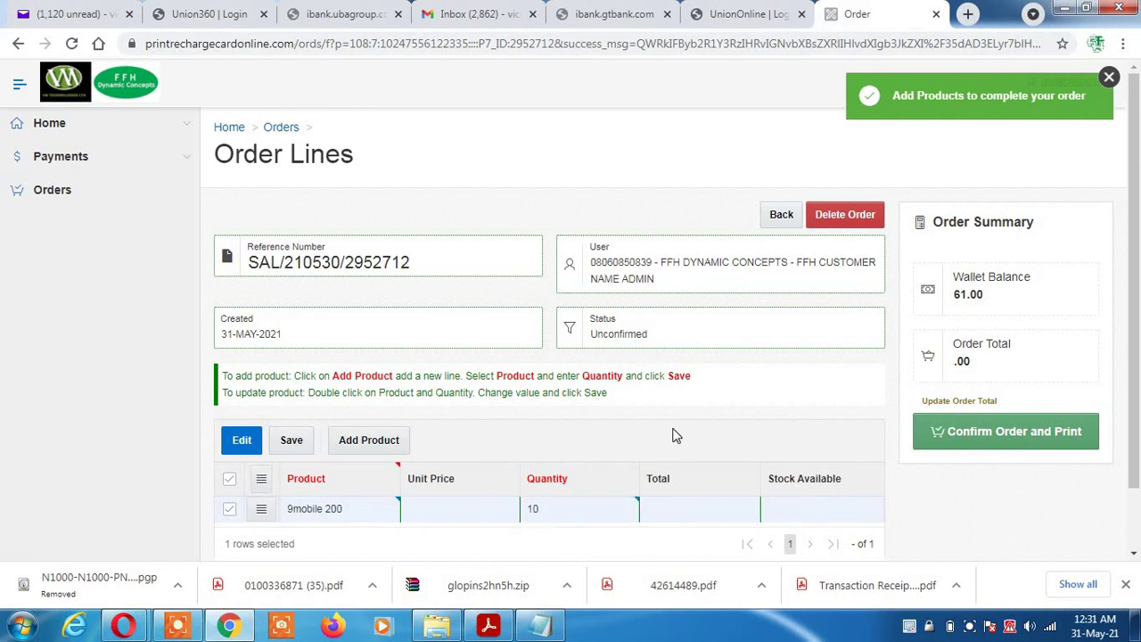
click(292, 443)
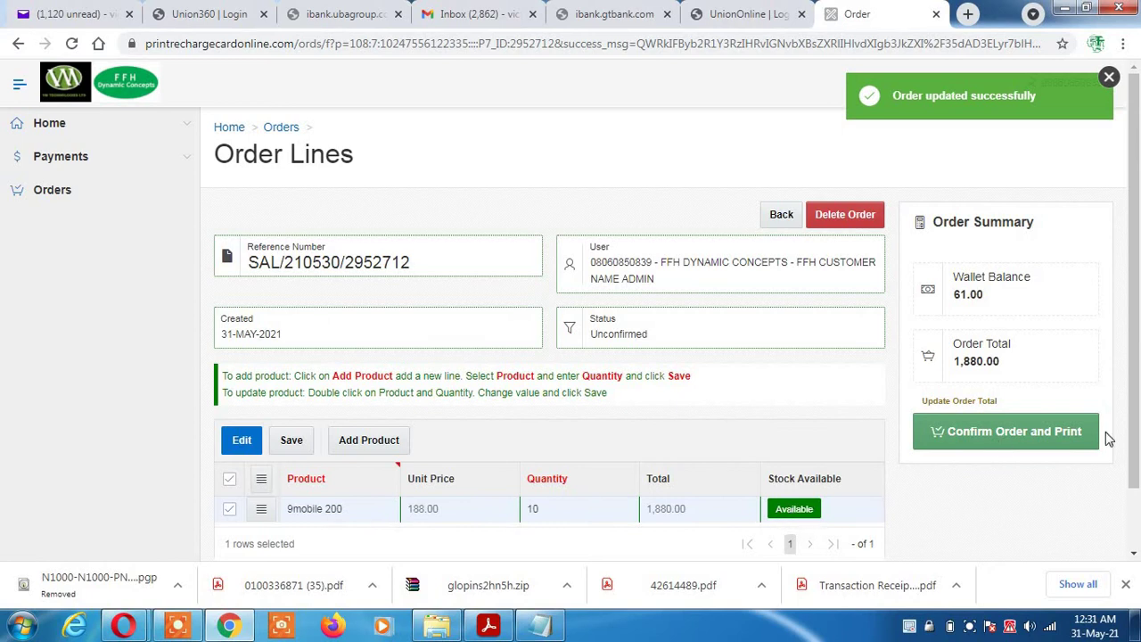
Add and save a second line of 10 × 9mobile 100 cards, bringing the total to 2,820.00
scroll(1136, 450, down, 1)
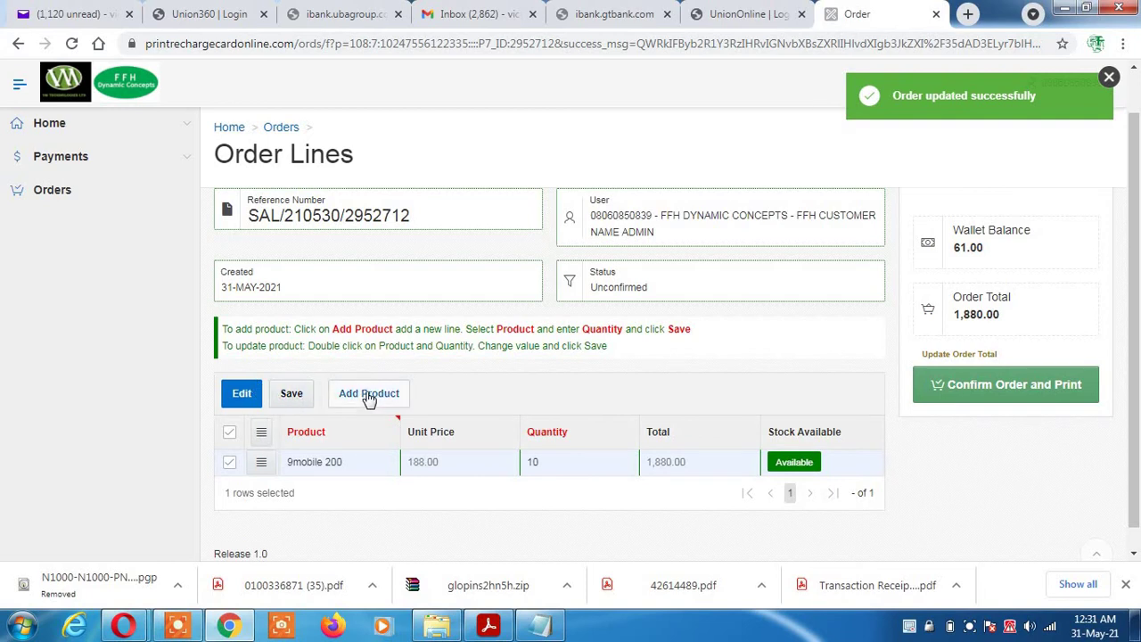
click(366, 394)
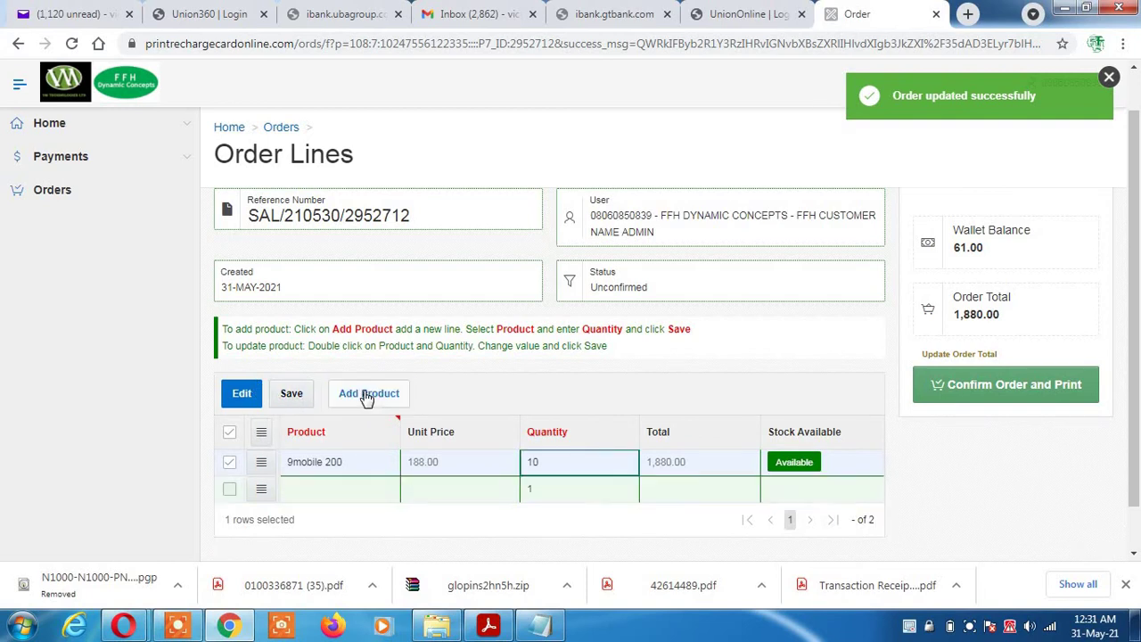
text(MTN 100)
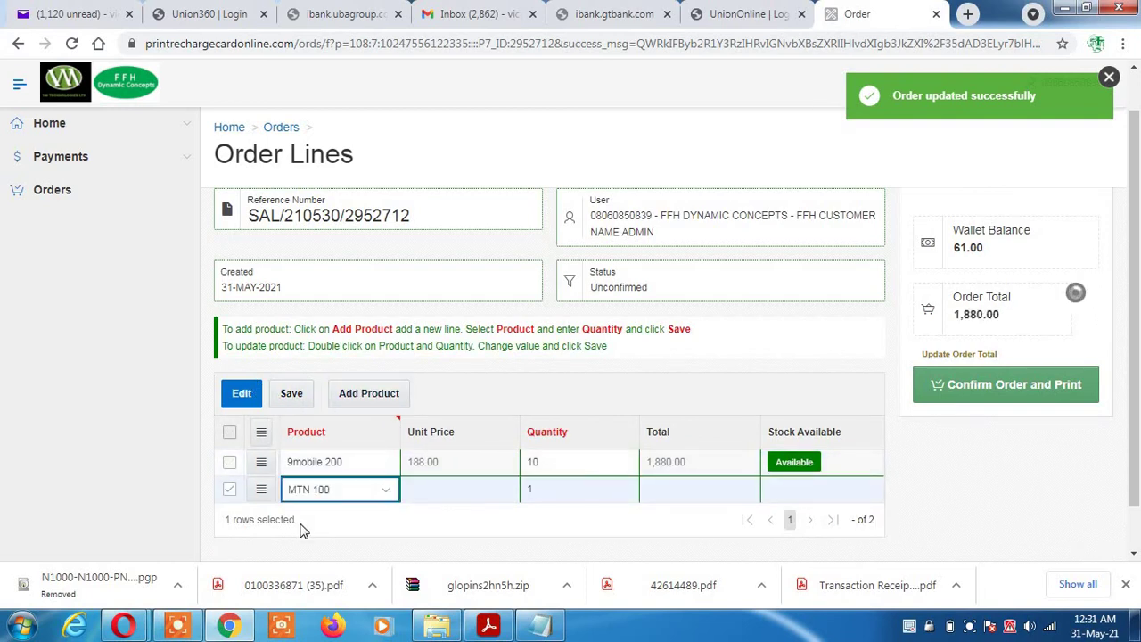
click(385, 495)
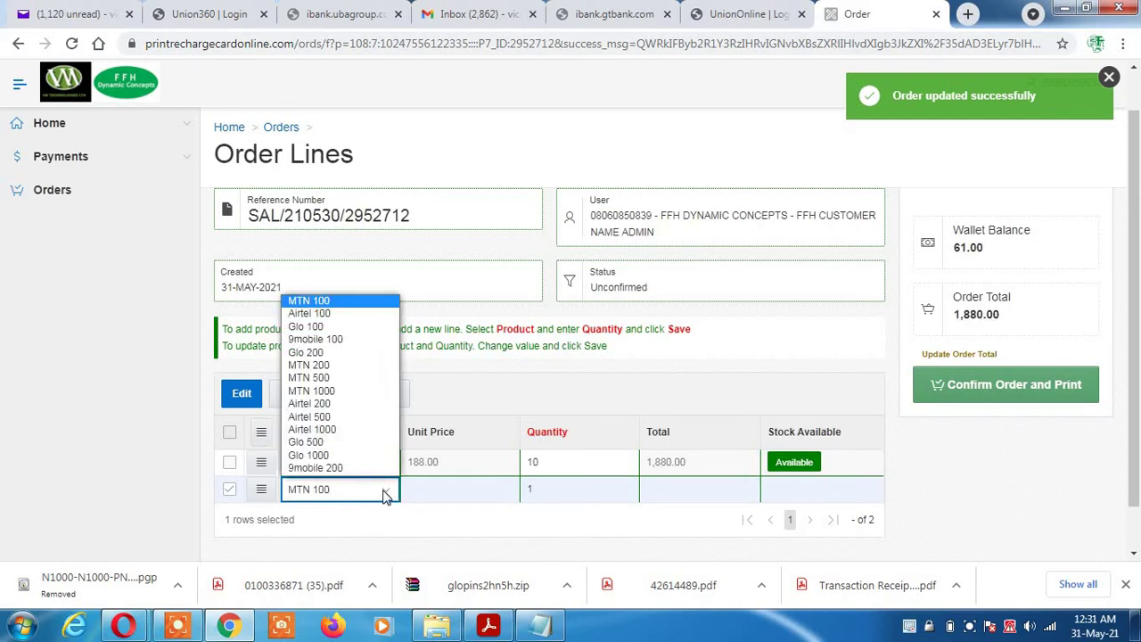
click(336, 343)
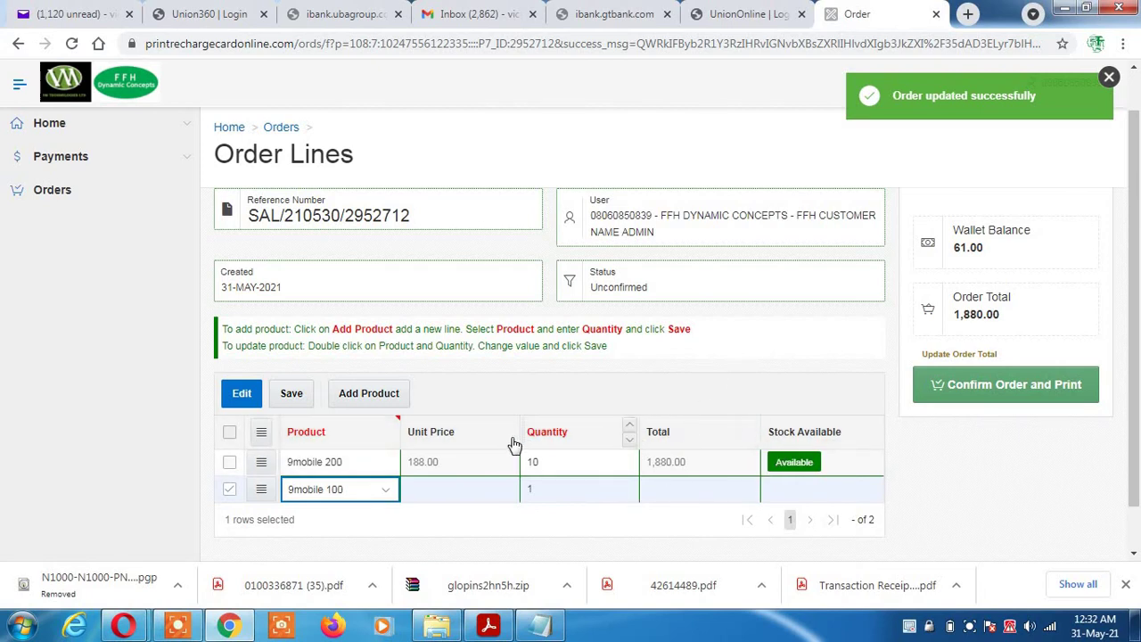
click(544, 489)
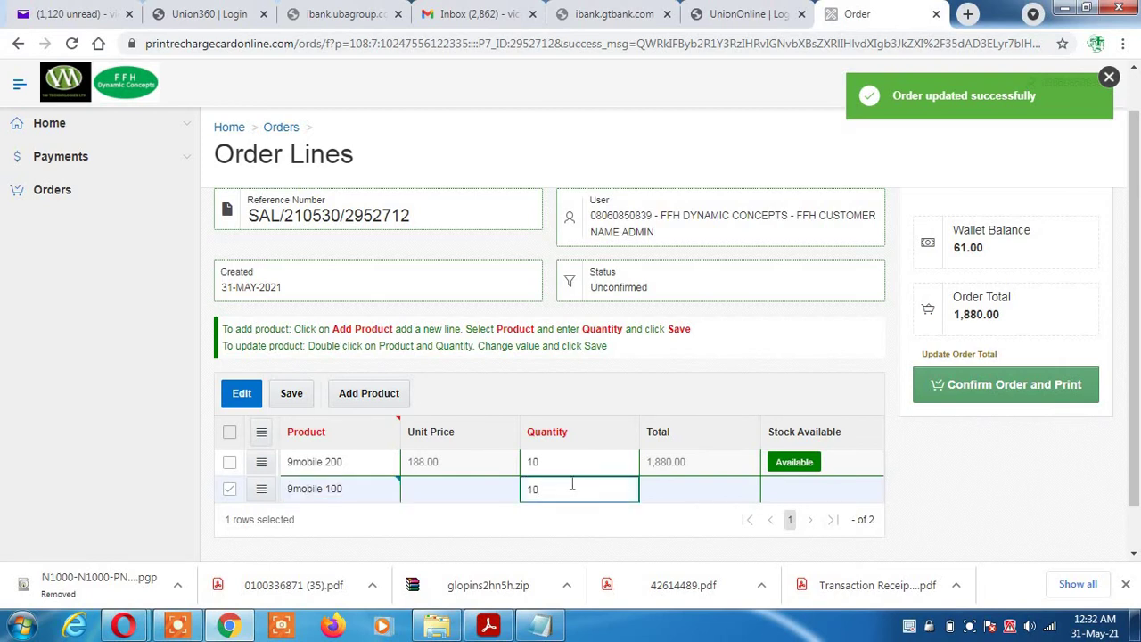
text(0)
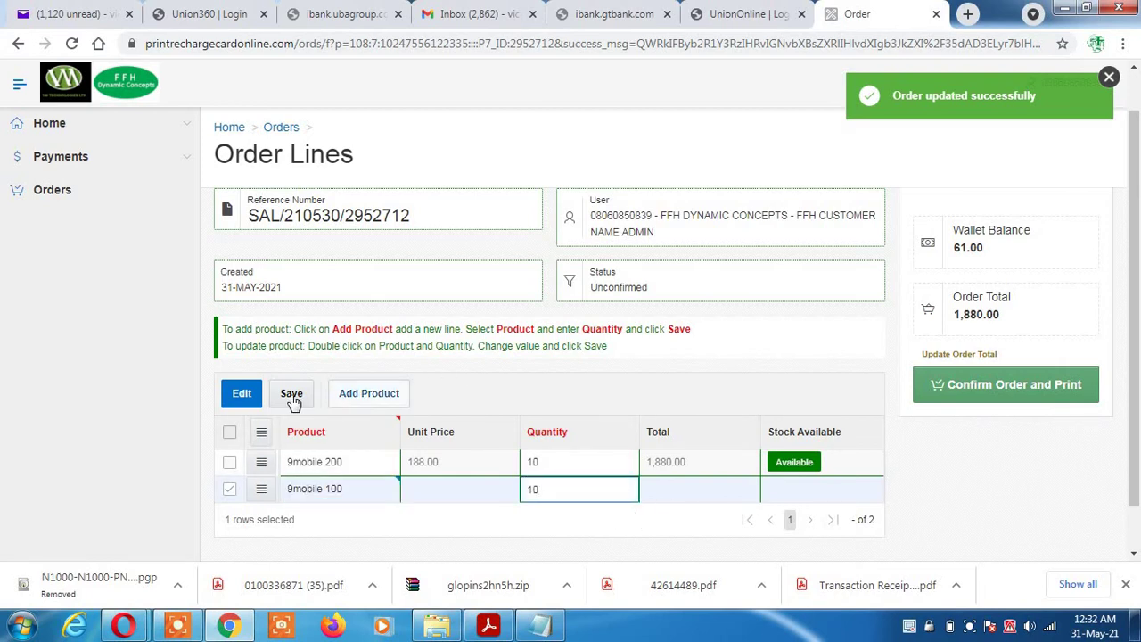
click(291, 397)
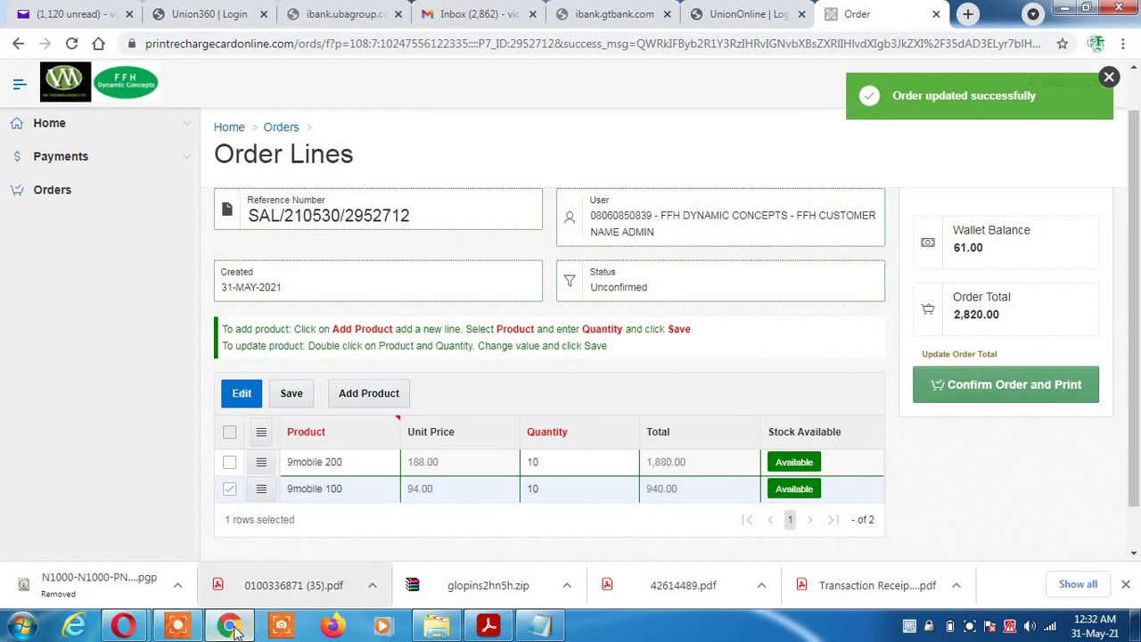
Bring the 'Order - Opera' print page forward with its 20/40/60-per-page layout options
mouse_move(136, 629)
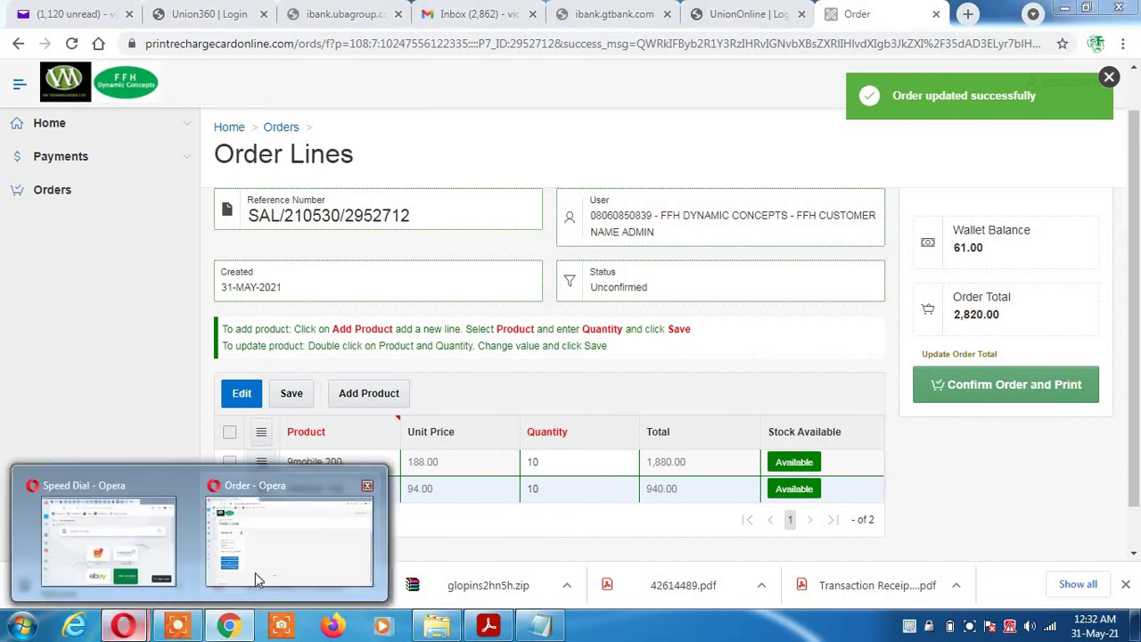
click(300, 558)
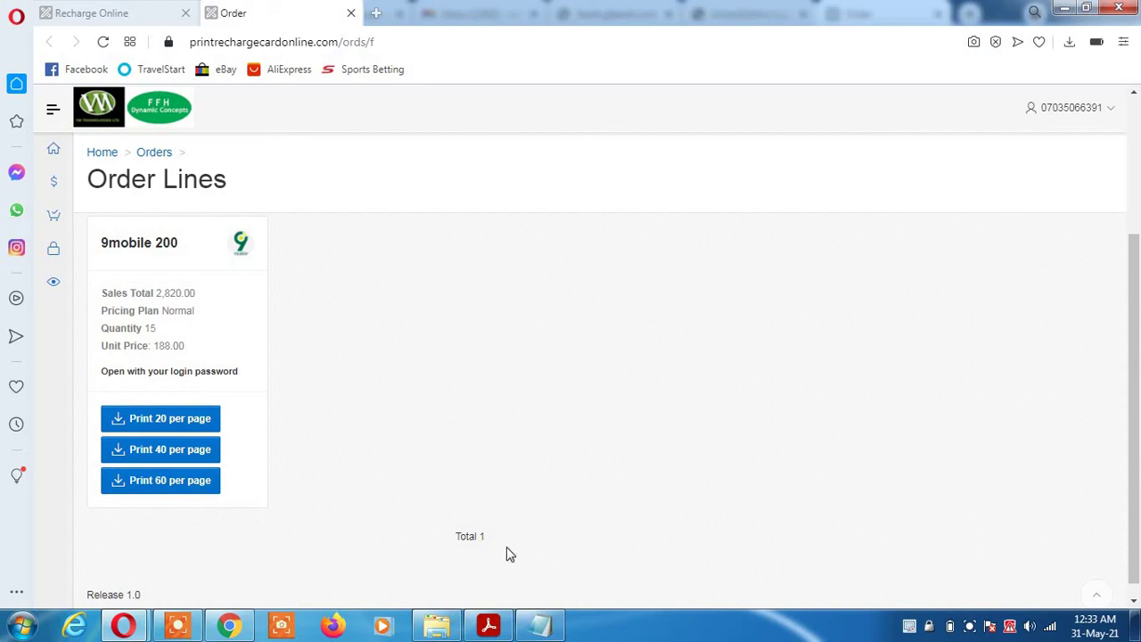
Scroll through the three pages of 9mobile PINs in Acrobat, then return to the browser's order page
mouse_move(500, 630)
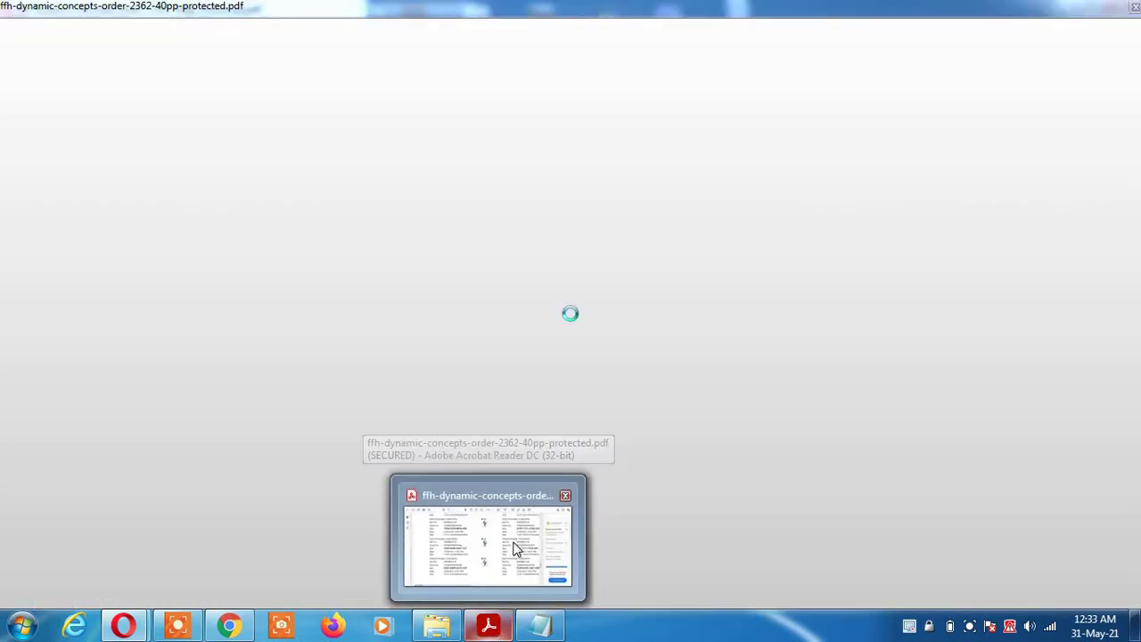
click(510, 543)
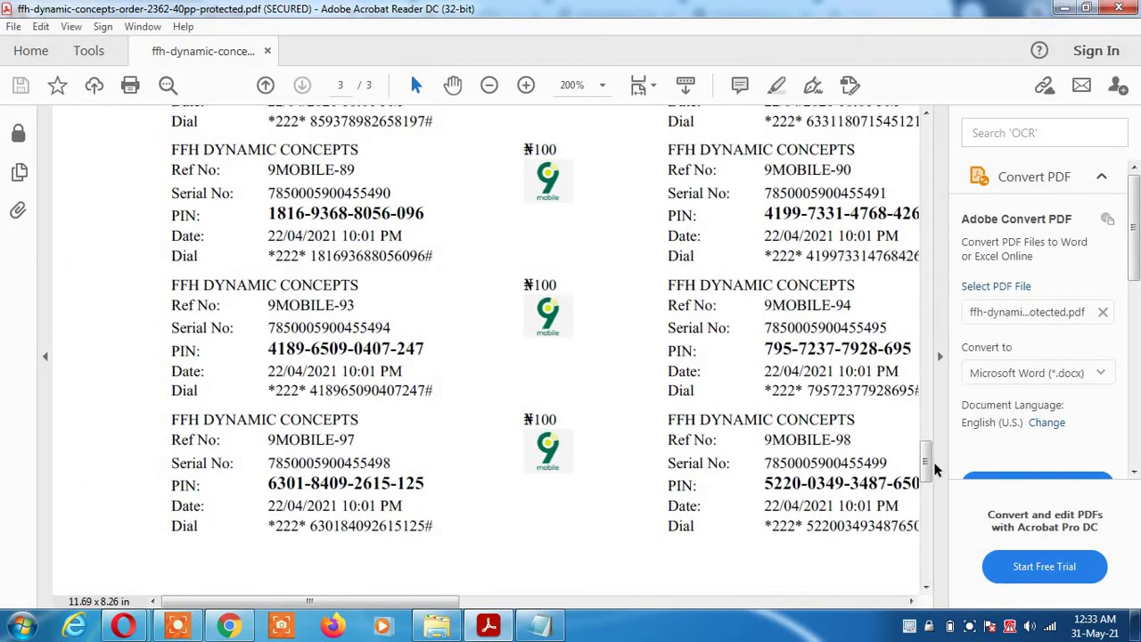
drag(925, 468, 929, 122)
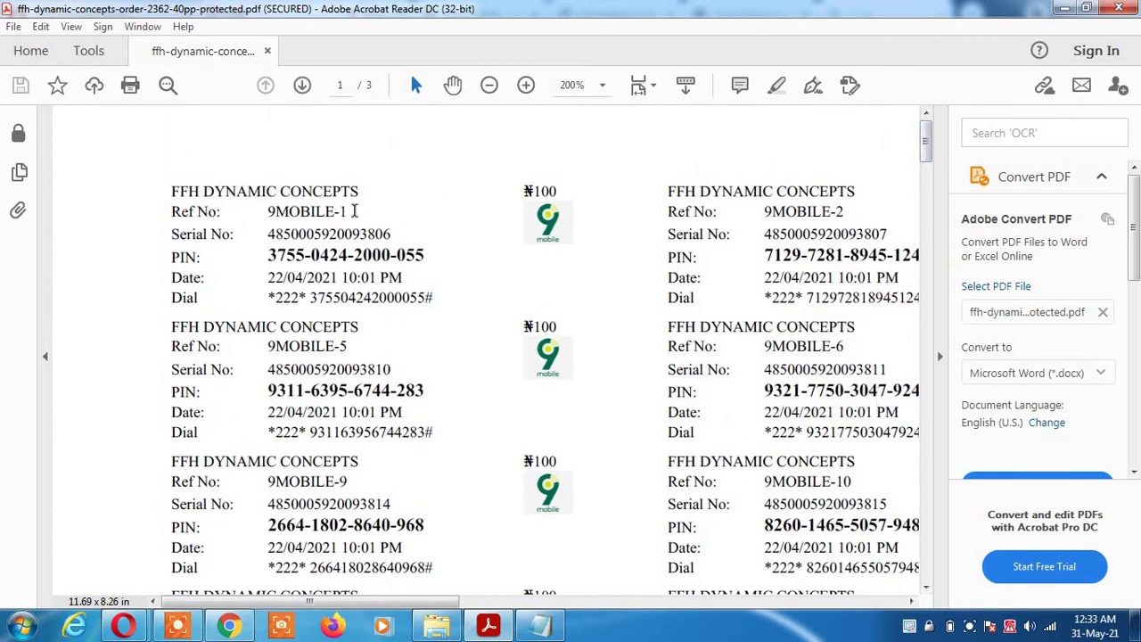
drag(228, 212, 351, 212)
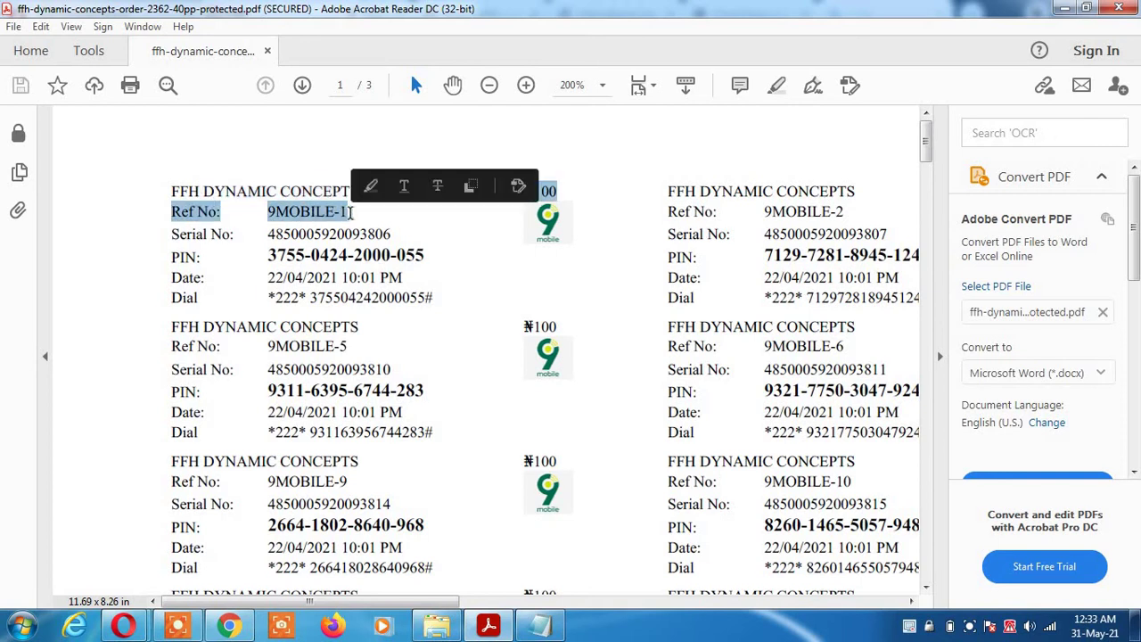
click(437, 138)
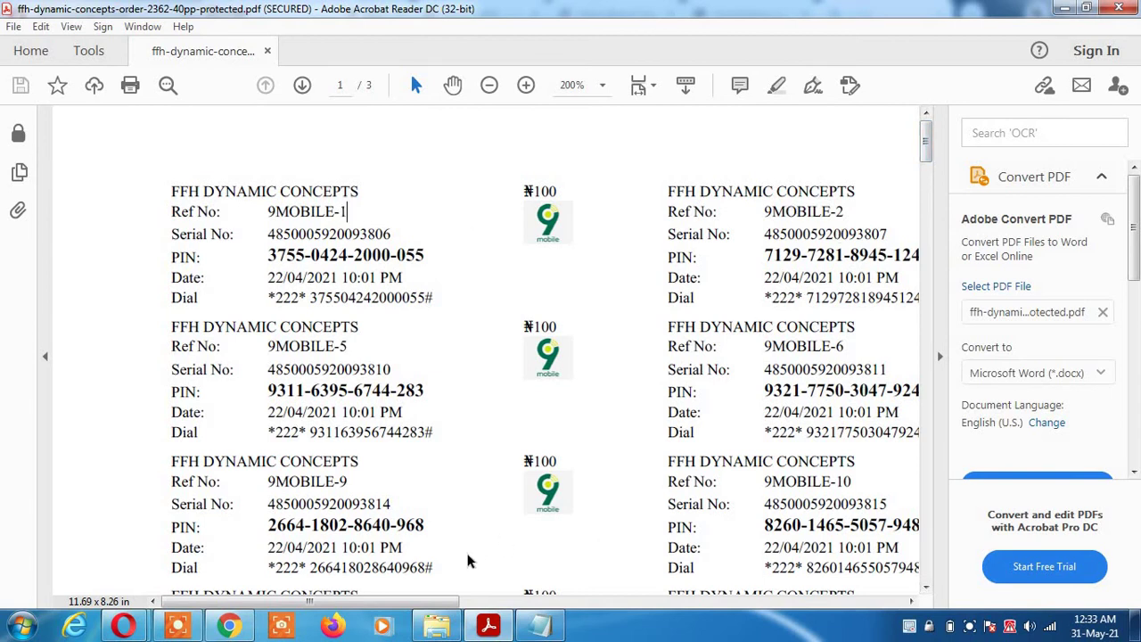
drag(446, 606, 892, 606)
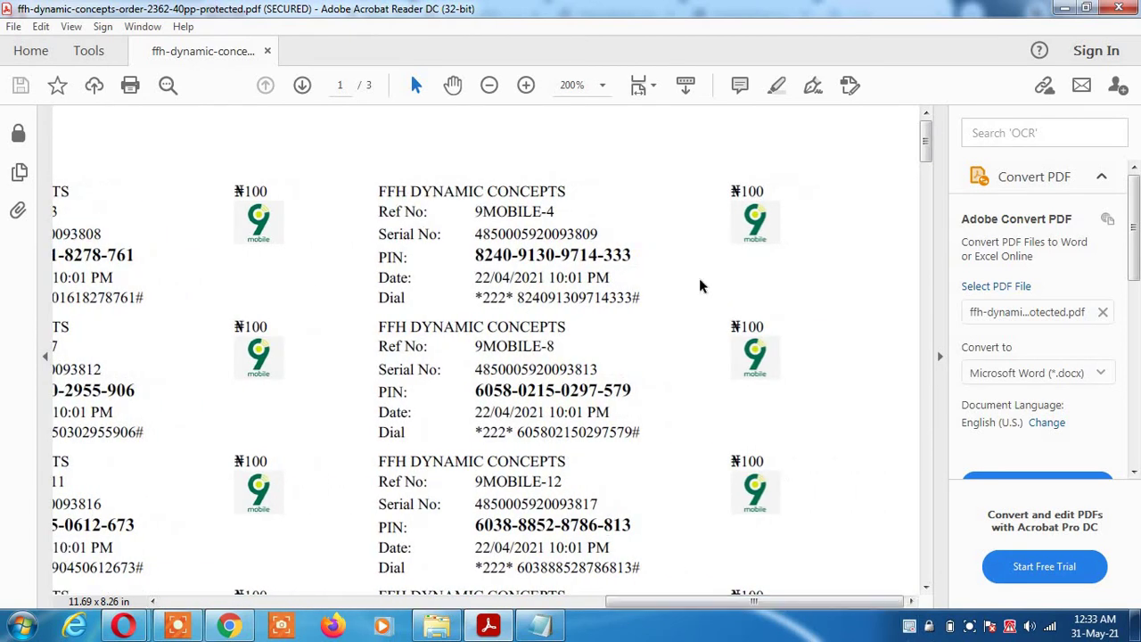
drag(927, 145, 932, 464)
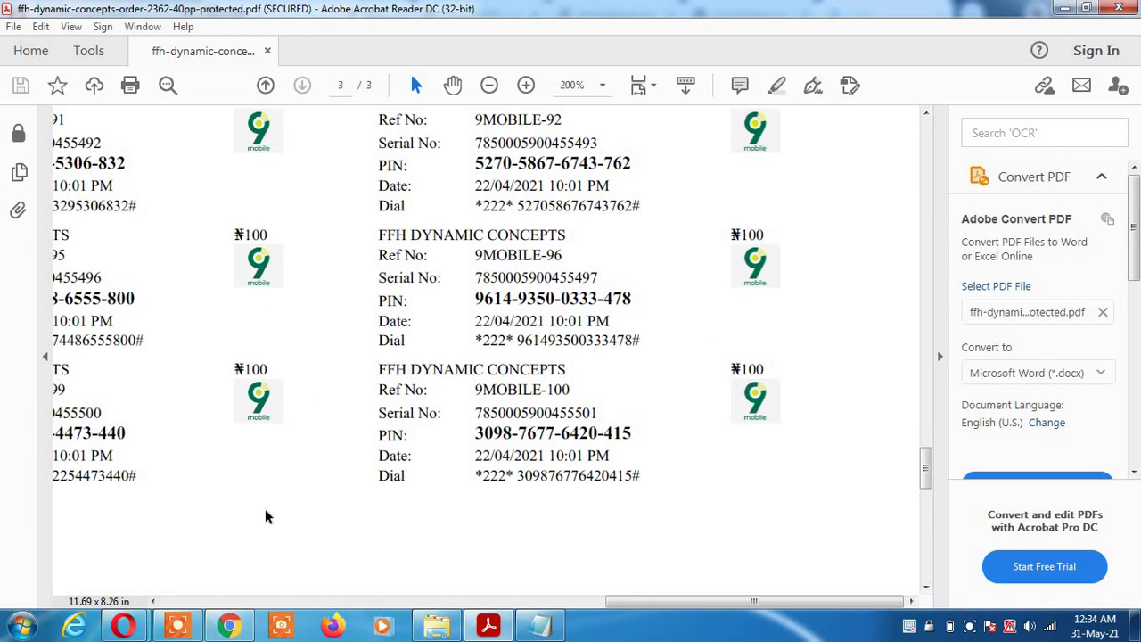
click(229, 628)
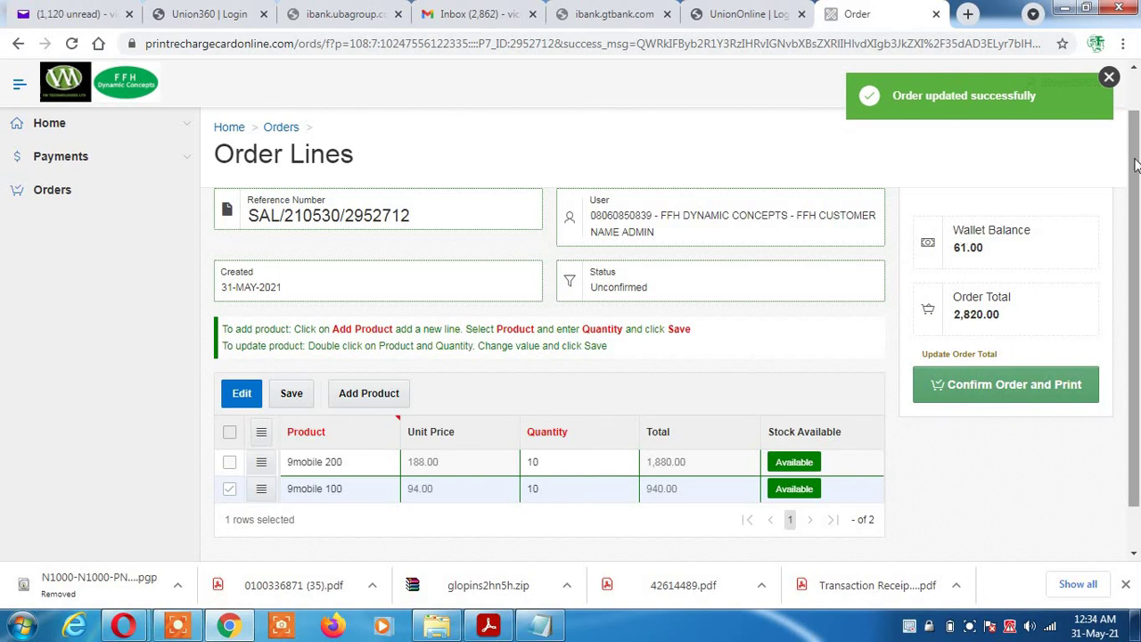
Dismiss the order-updated notice and delete the unconfirmed test order, confirming with OK
click(1109, 79)
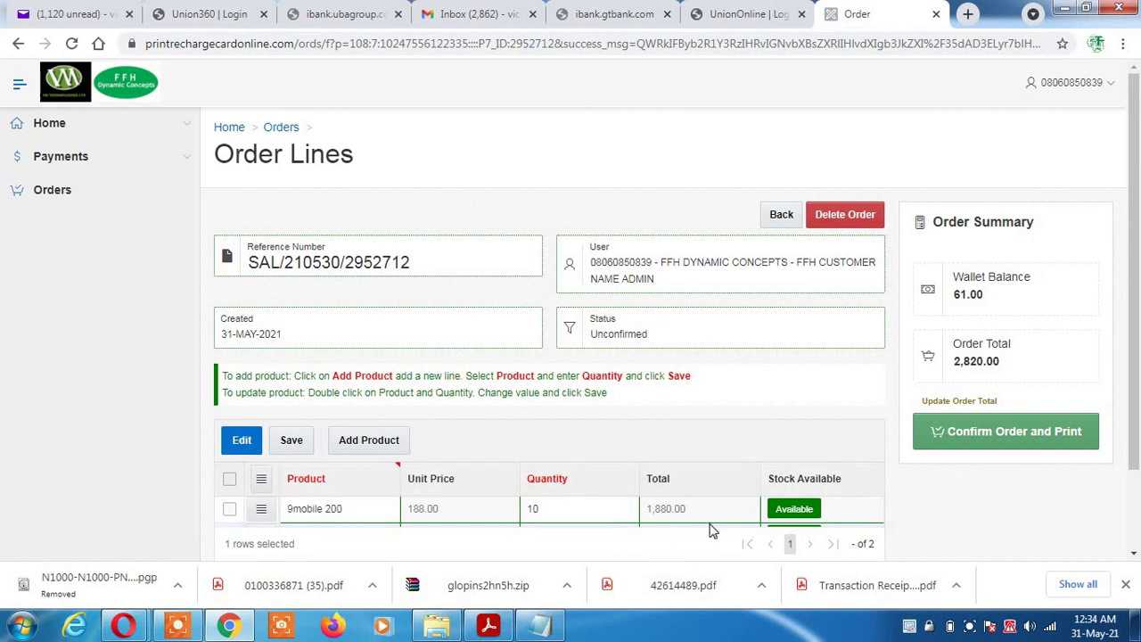
click(838, 219)
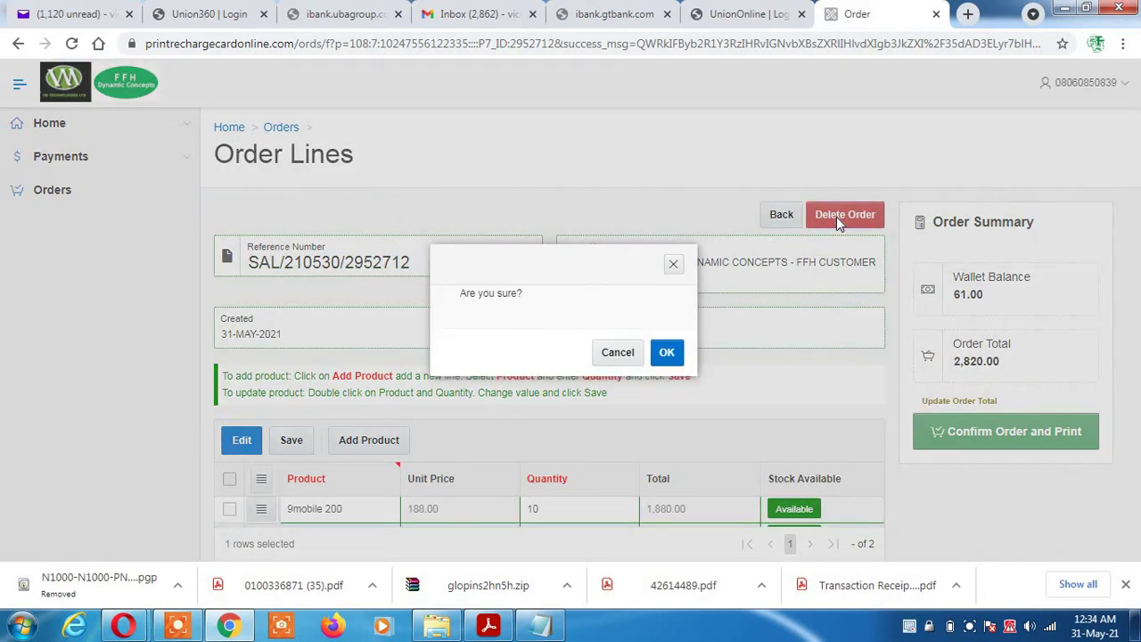
click(667, 353)
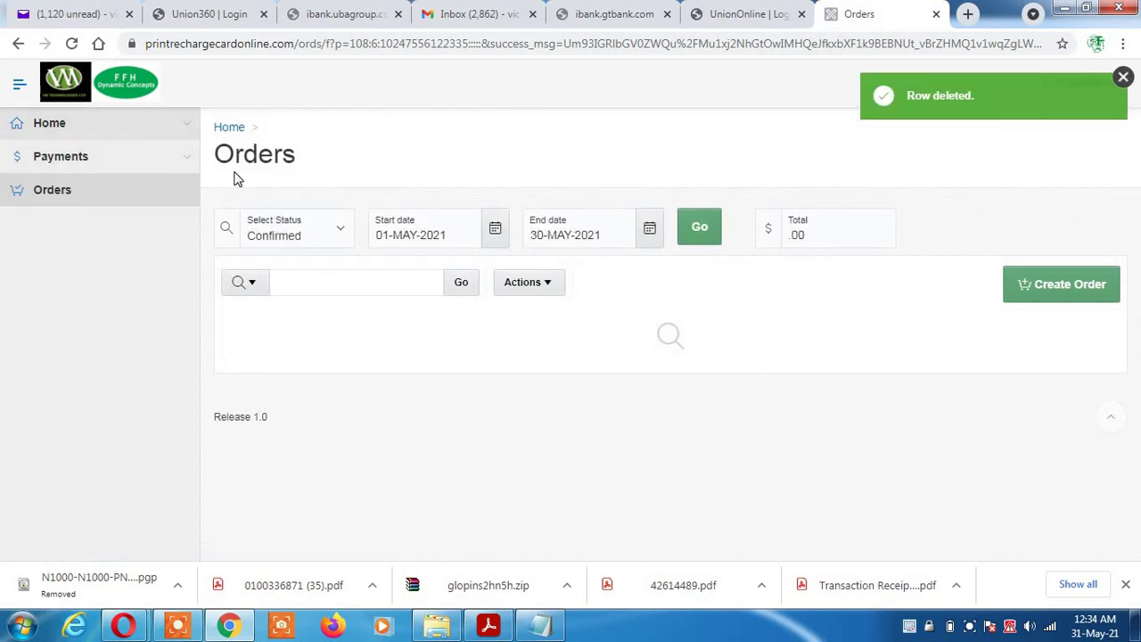
Navigate via Payments and the Home menu to the account Profile page
click(74, 163)
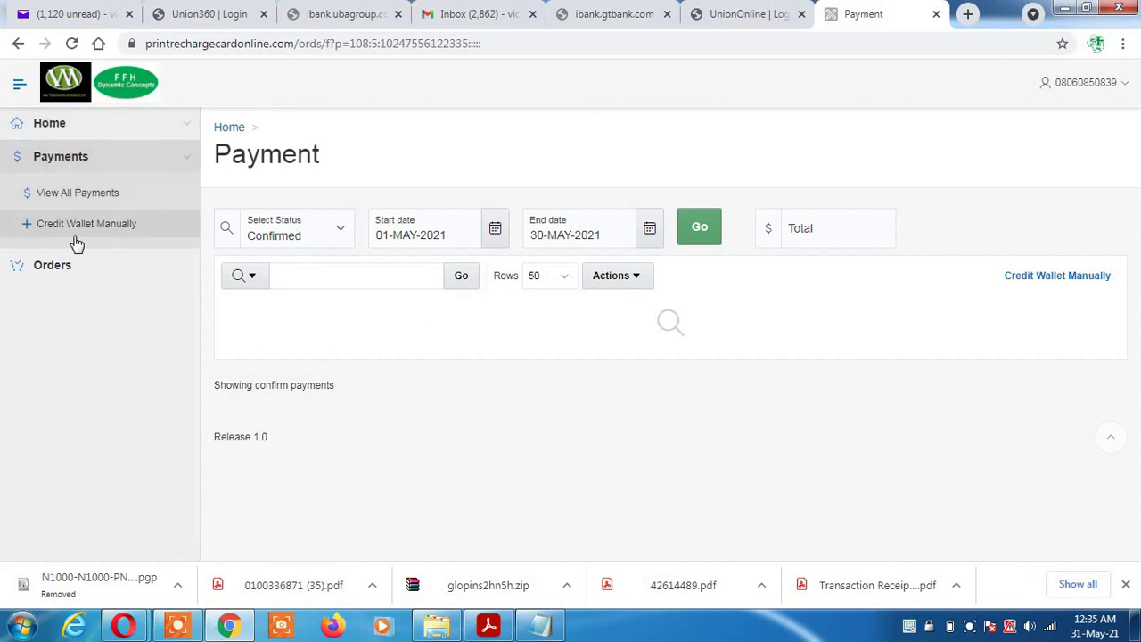
click(186, 130)
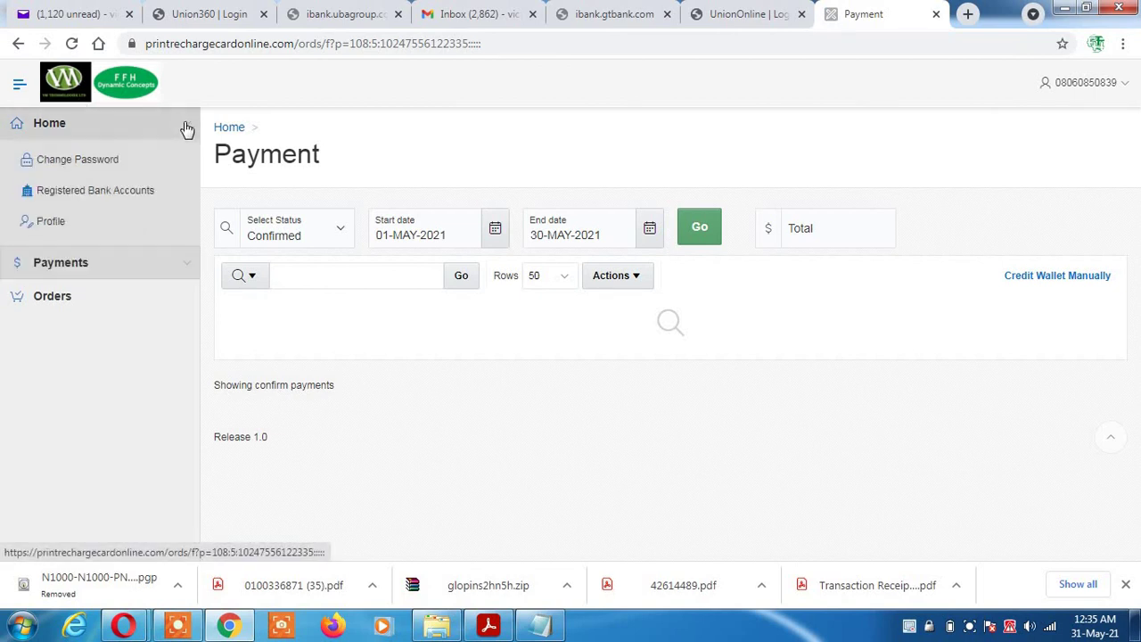
click(59, 229)
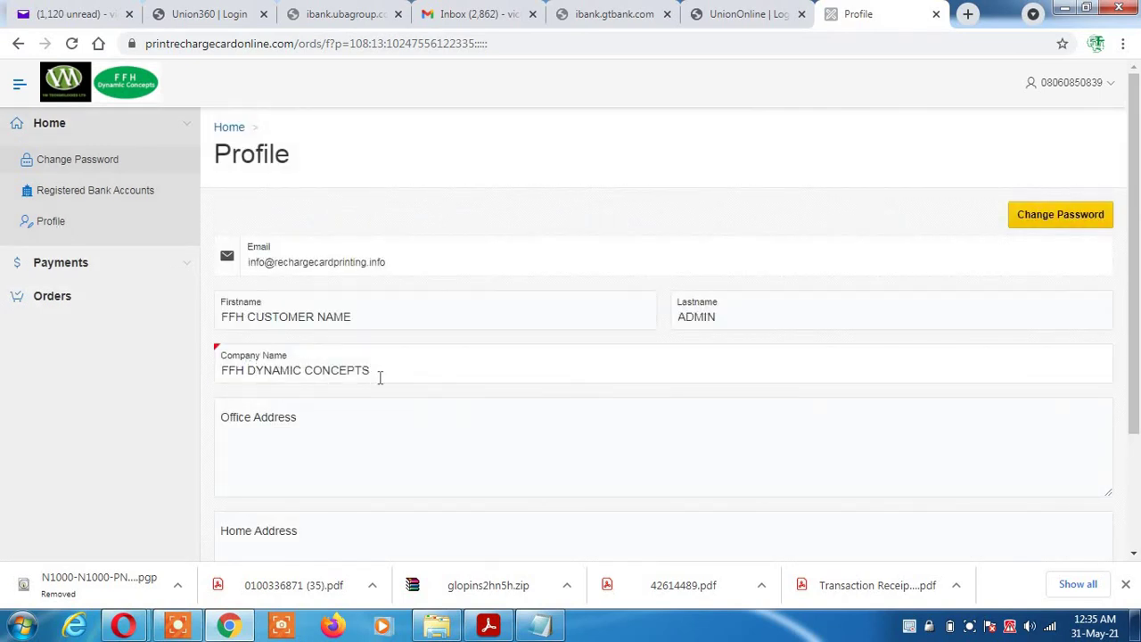
Check the Company Name reads FFH DYNAMIC CONCEPTS, scroll the form, then return Home
click(380, 377)
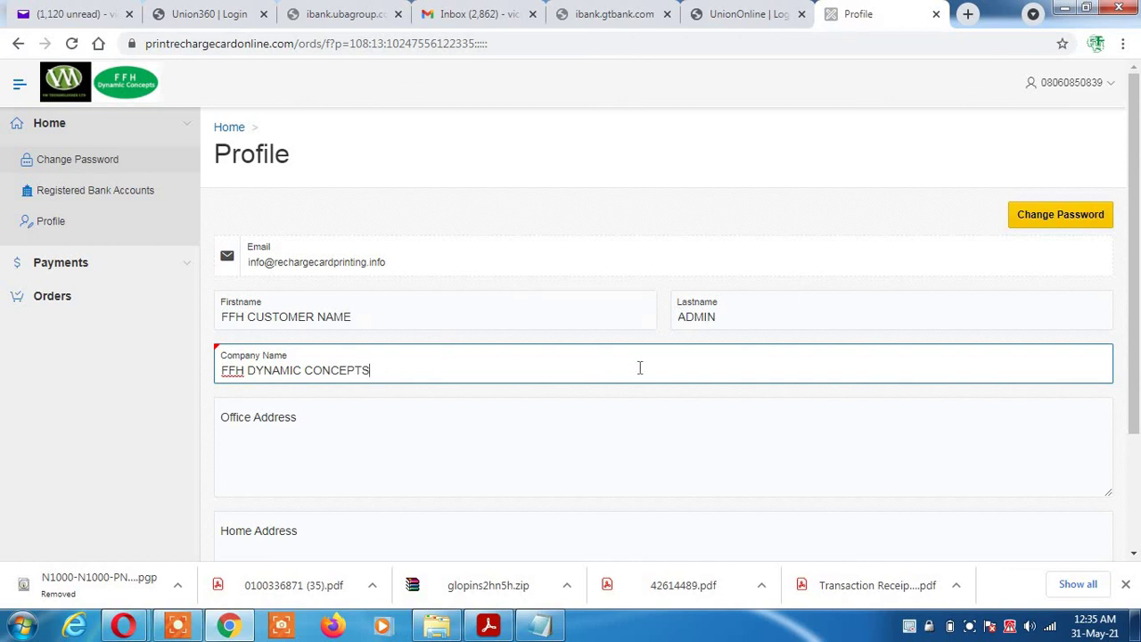
scroll(1061, 445, down, 2)
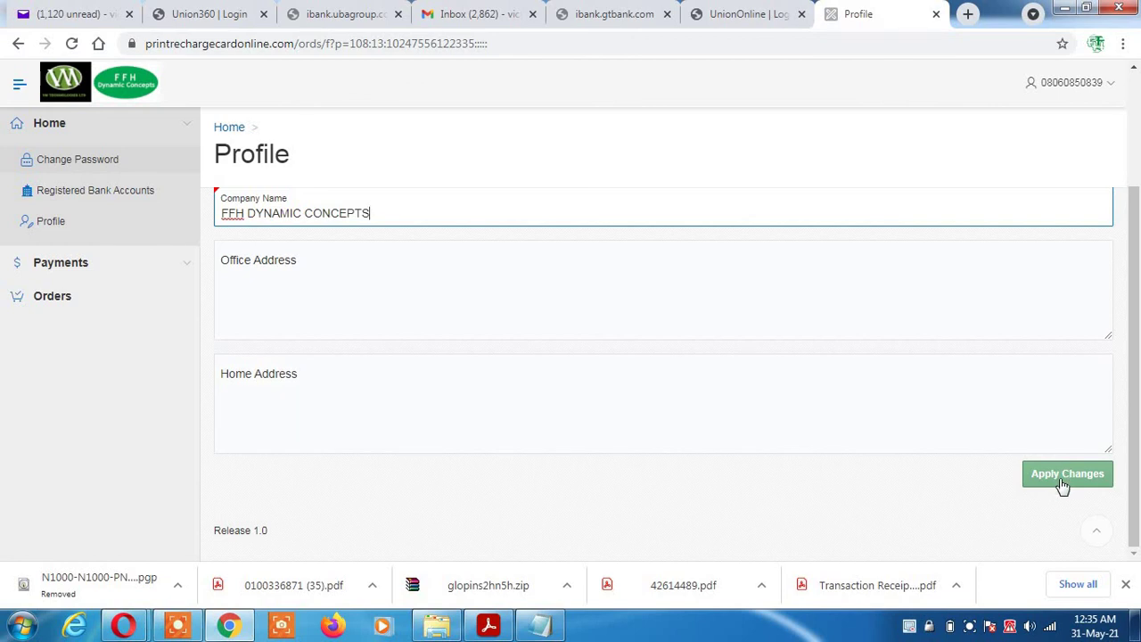
drag(1135, 451, 1139, 226)
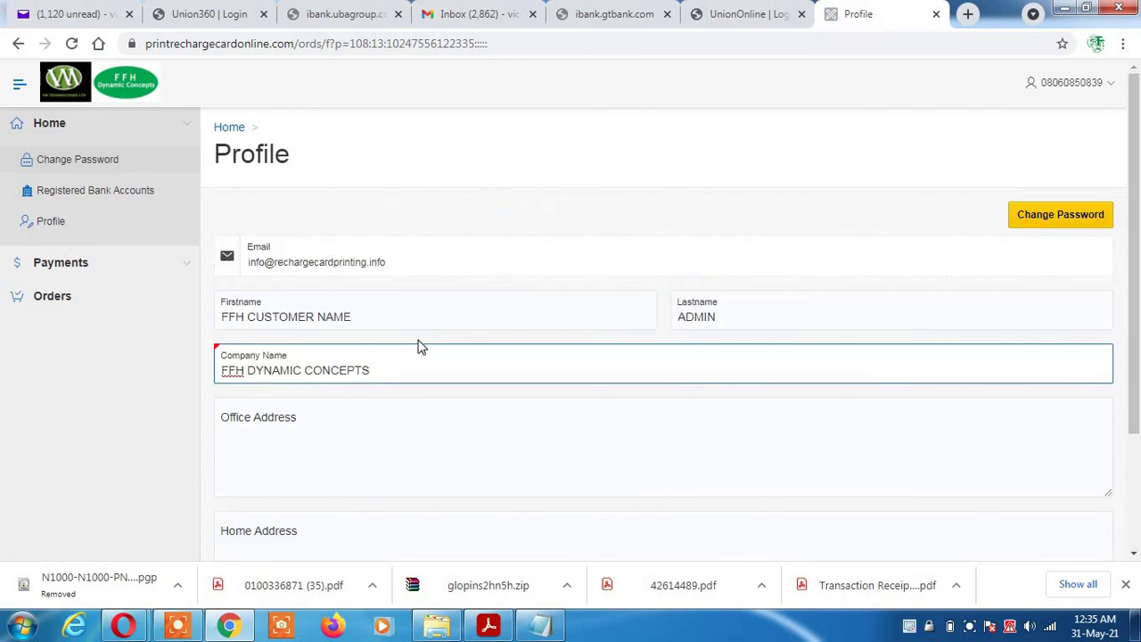
scroll(1128, 325, down, 2)
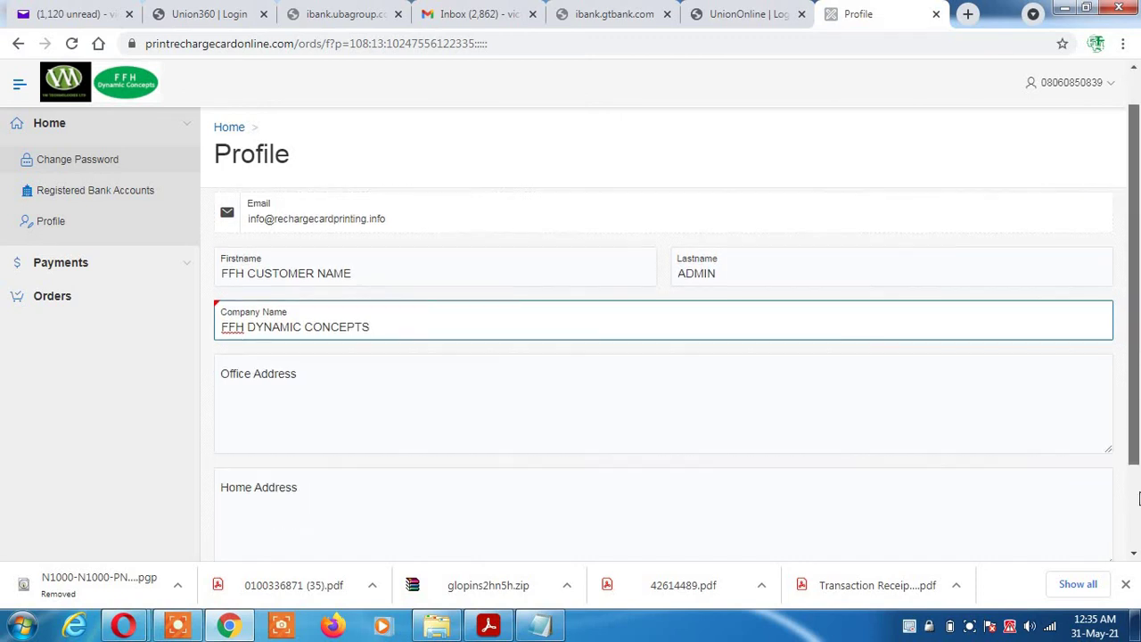
drag(1135, 374, 1134, 262)
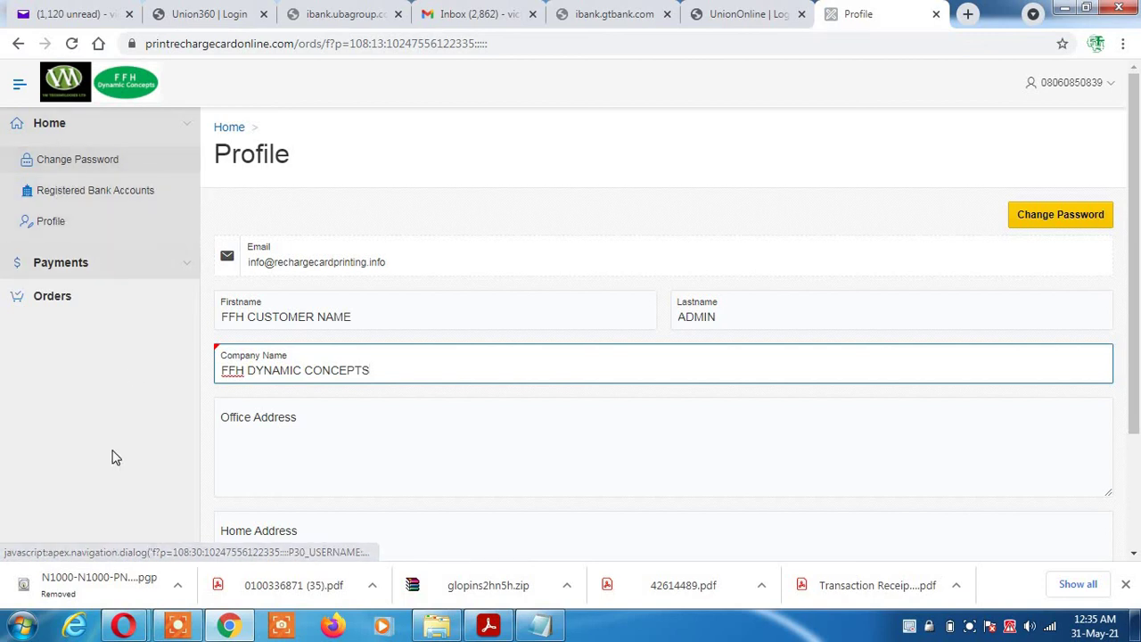
click(54, 129)
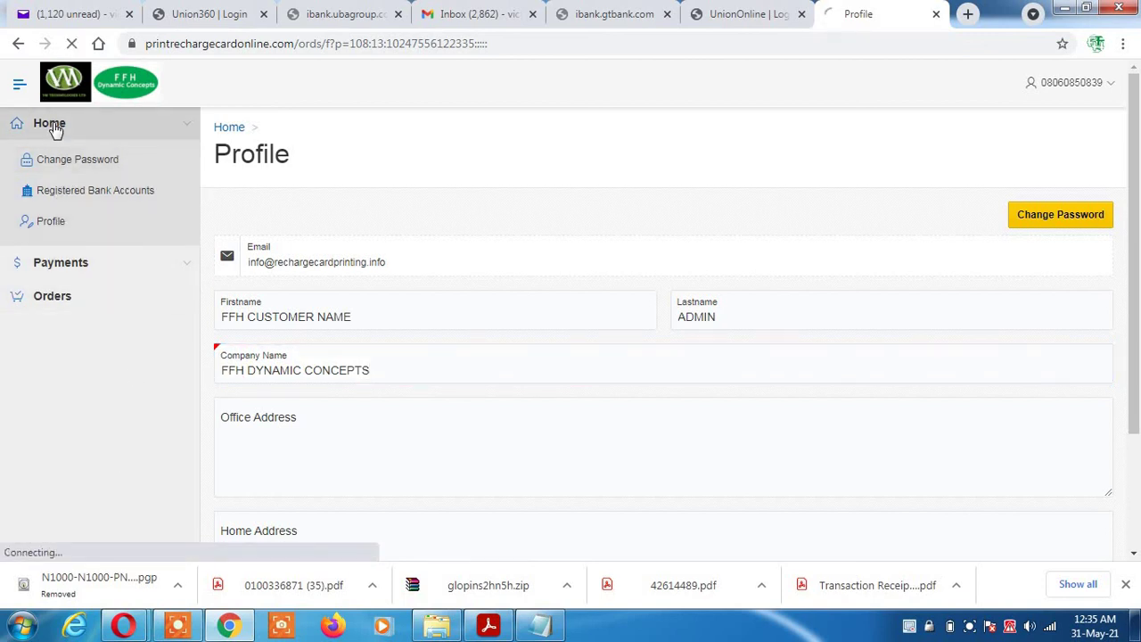